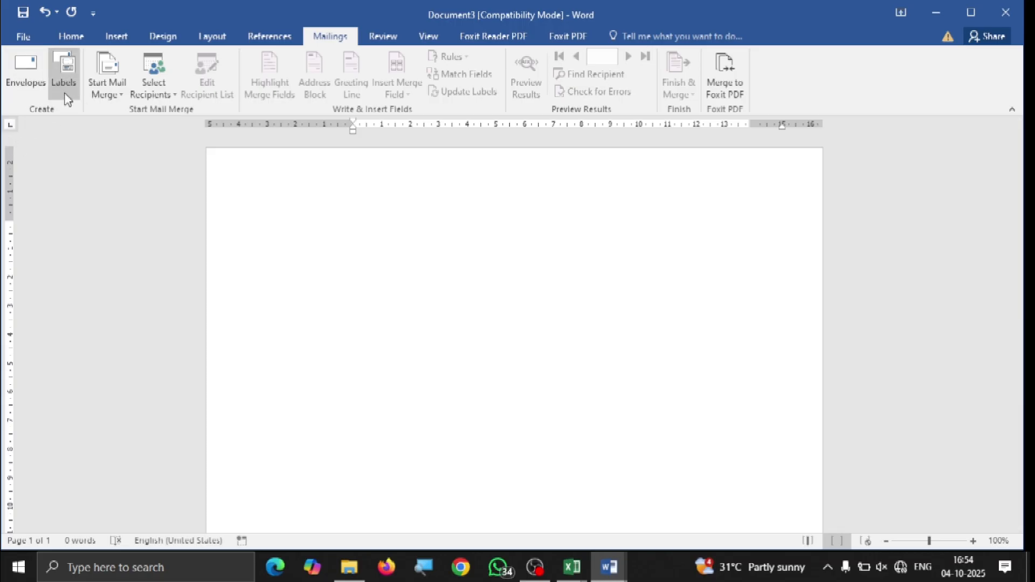
In Envelopes, copy the sector 1 return address into the delivery address and change it to sector 2.
click(30, 84)
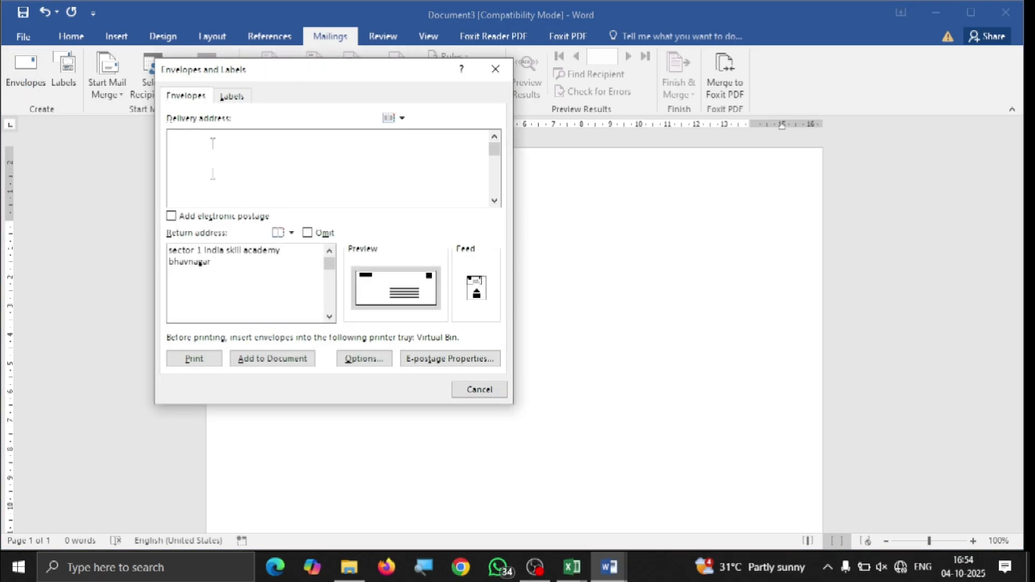
click(223, 260)
drag(219, 262, 170, 249)
key(ctrl+c)
click(208, 143)
key(ctrl+v)
click(209, 138)
key(BackSpace)
text(2)
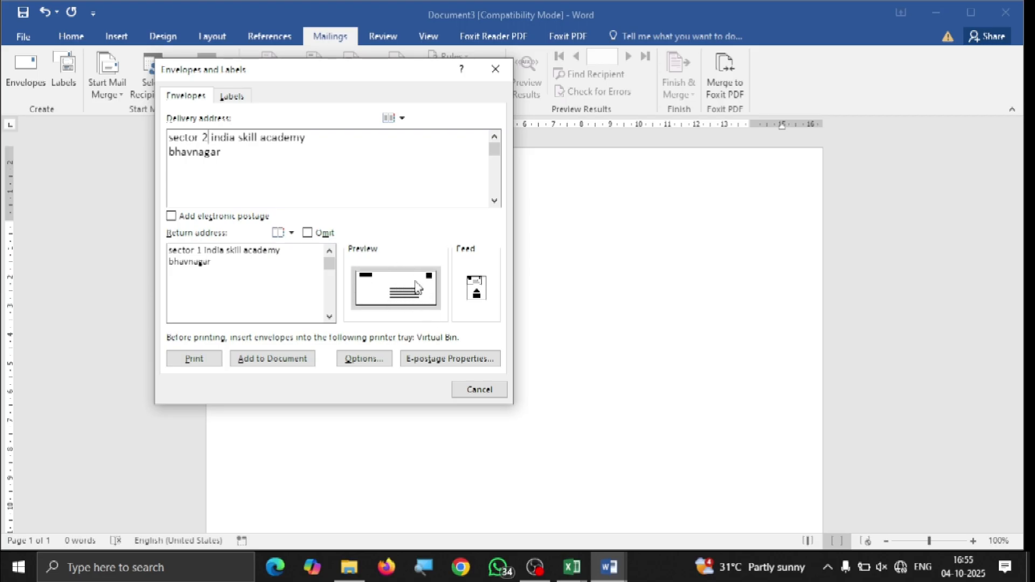
Compare face-down and face-up envelope feeding, keep face up, and confirm the printing options.
click(477, 289)
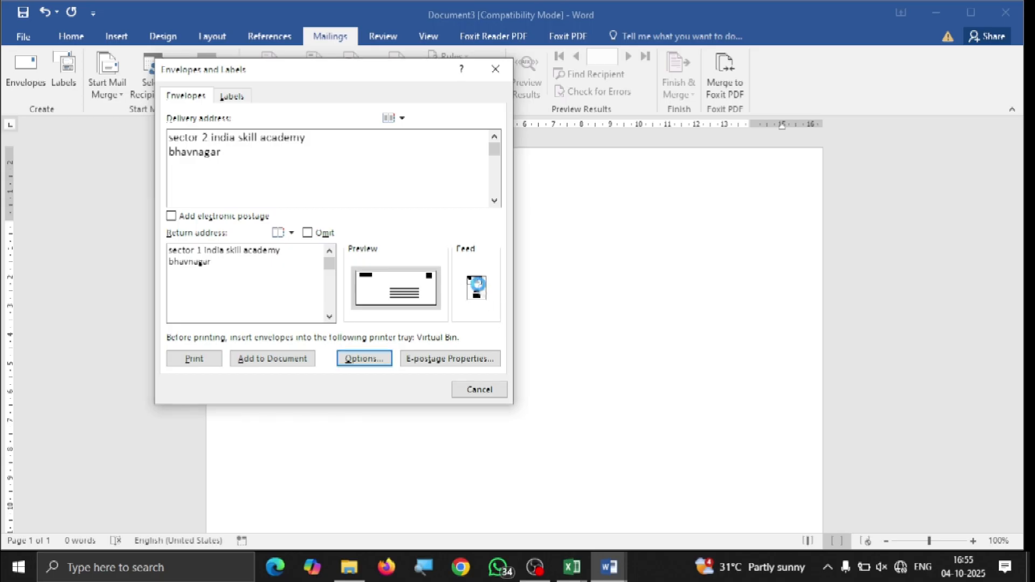
drag(422, 56, 606, 57)
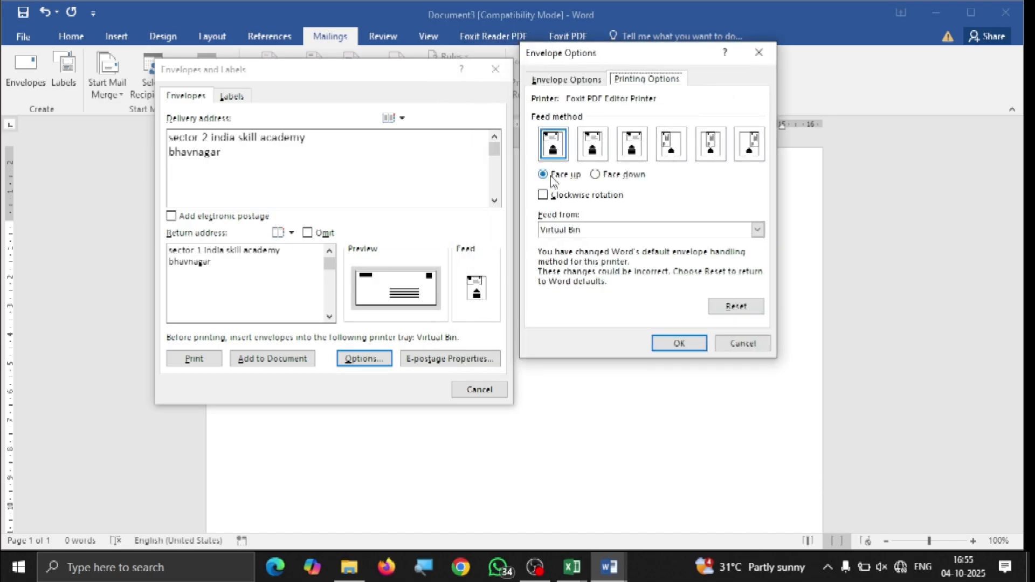
click(602, 177)
click(558, 178)
click(597, 176)
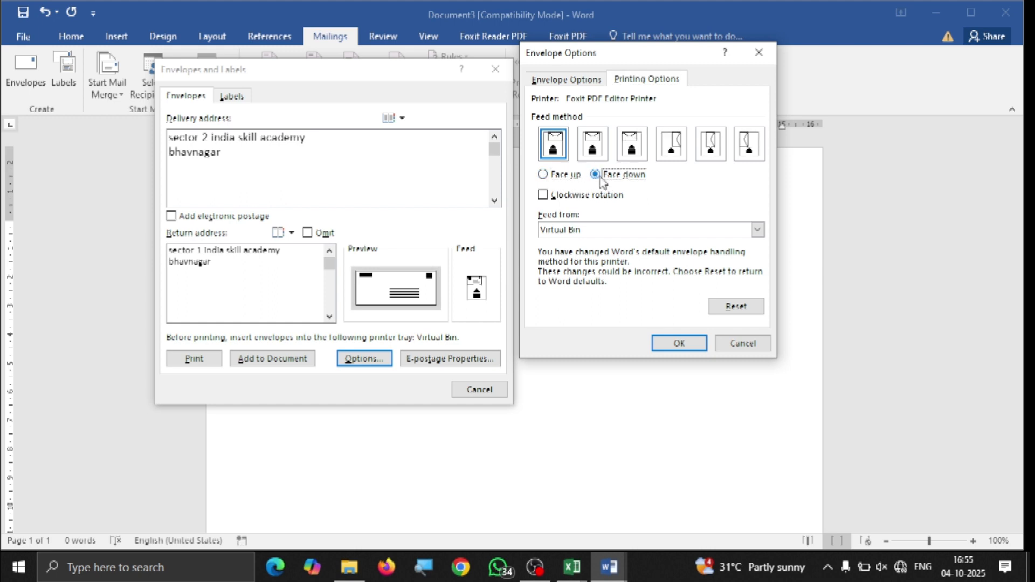
click(544, 176)
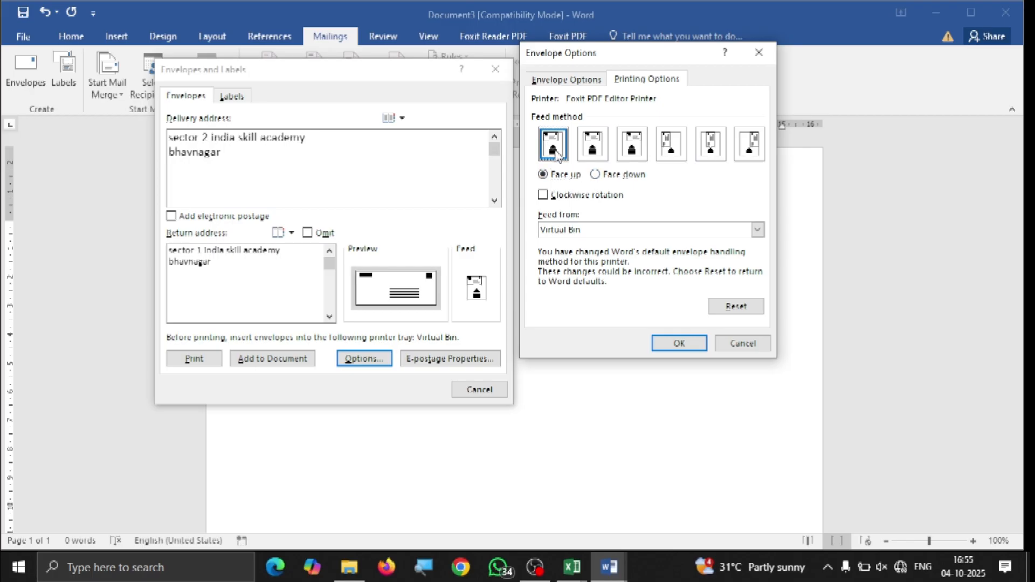
click(670, 345)
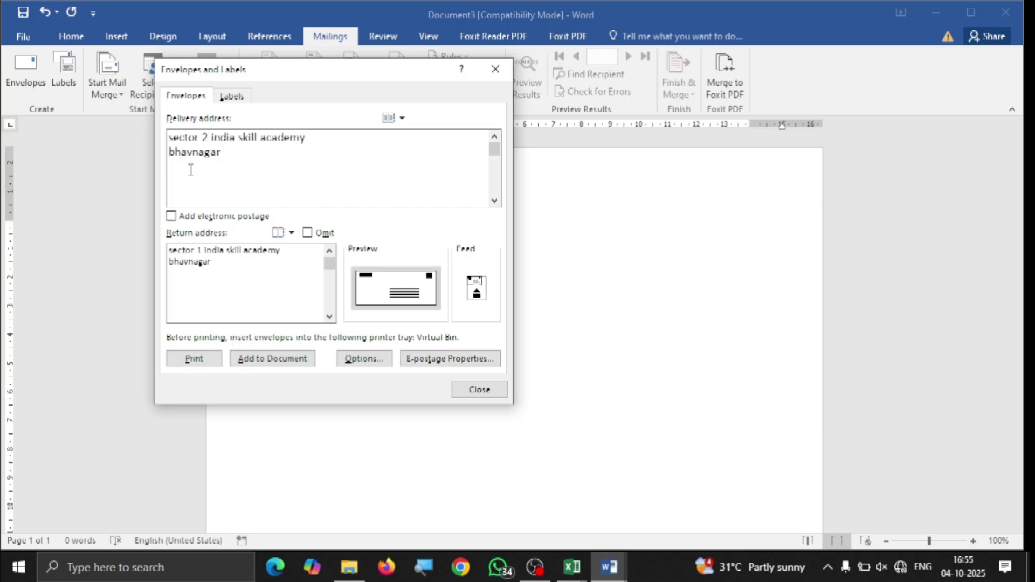
Add the envelope to the document and check its sector 2 delivery address.
click(254, 370)
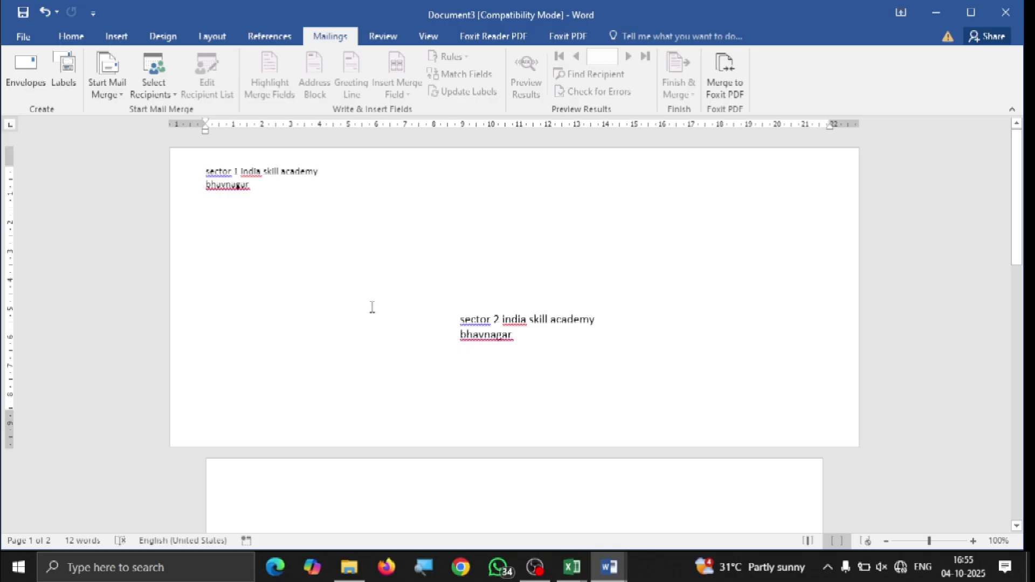
drag(265, 192, 207, 179)
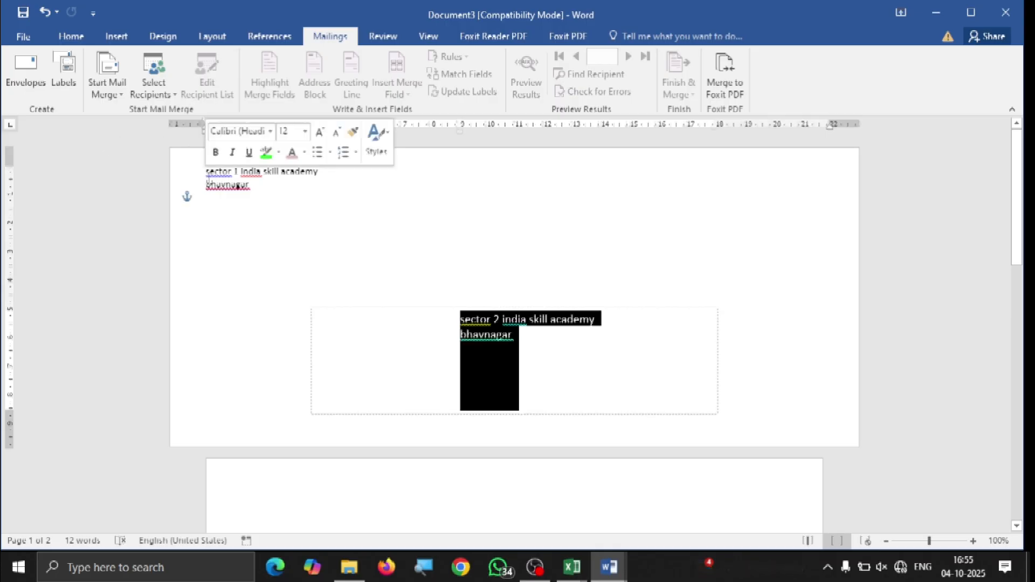
click(522, 345)
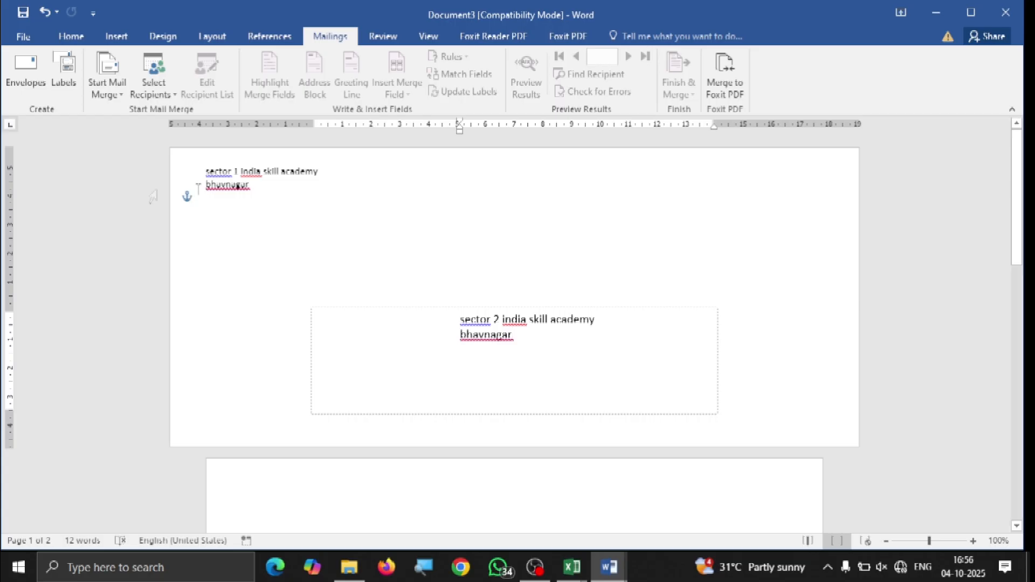
Open Labels and select the four-line sector 2 label address.
click(64, 73)
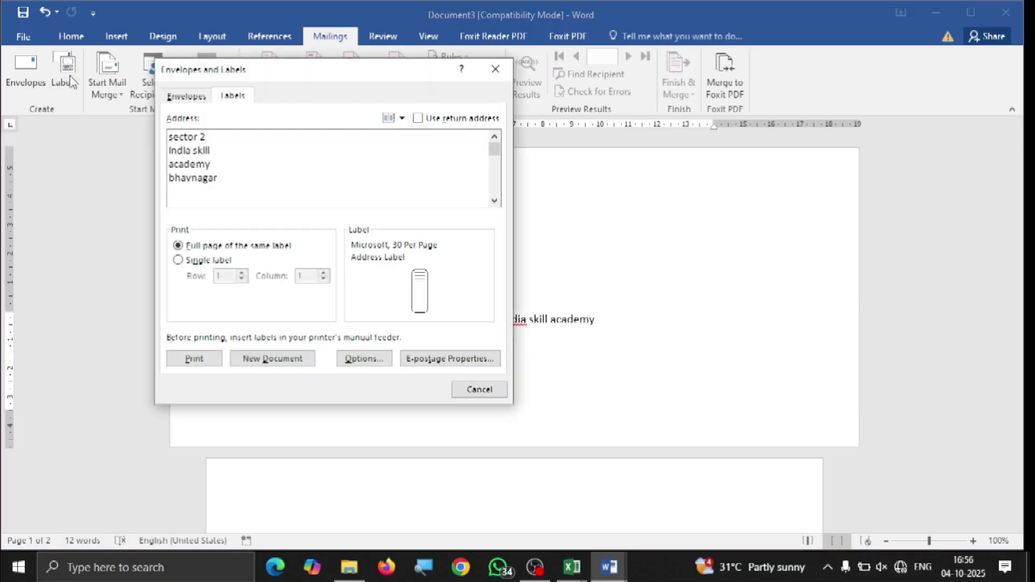
click(231, 193)
drag(219, 179, 180, 141)
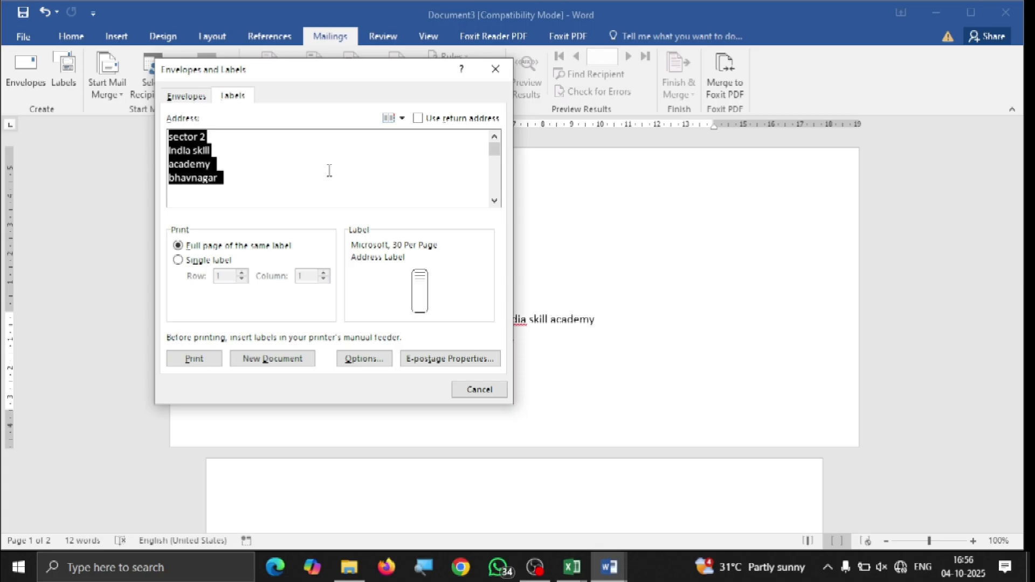
Choose Microsoft 30 Per Page Address Labels as the label type and generate a new labels document.
click(408, 291)
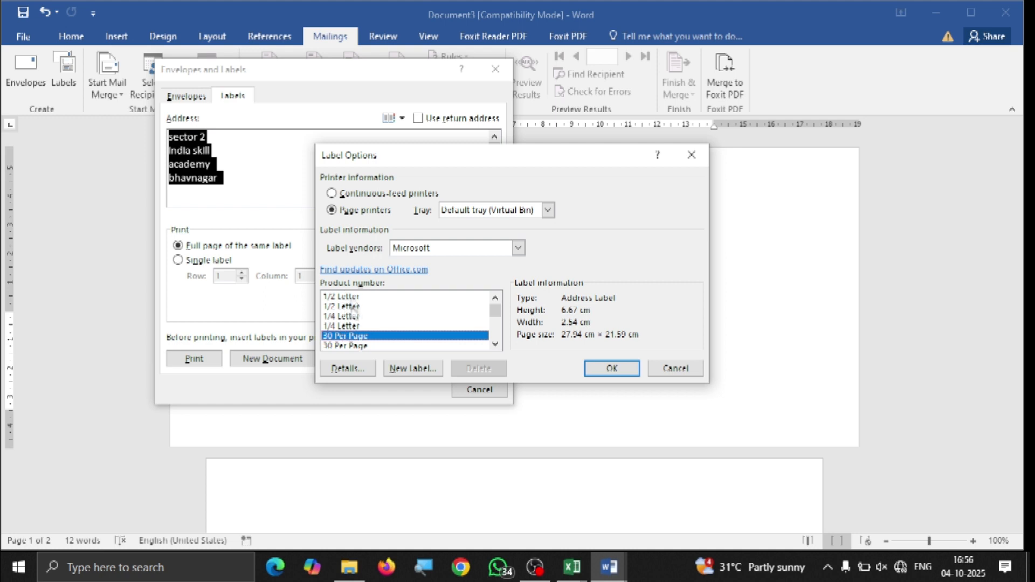
click(348, 298)
click(349, 306)
click(346, 317)
click(345, 326)
click(348, 337)
click(612, 369)
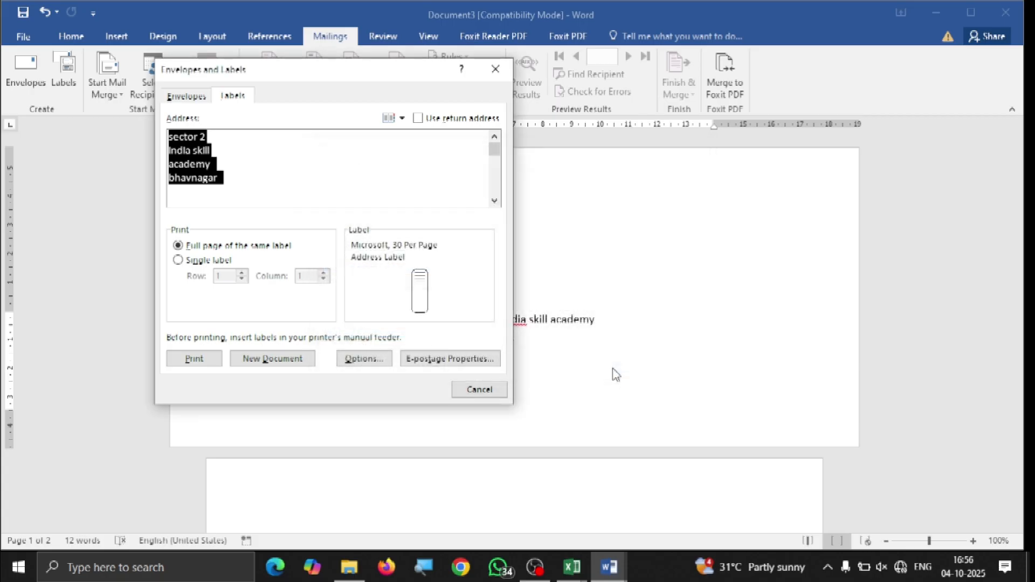
click(287, 358)
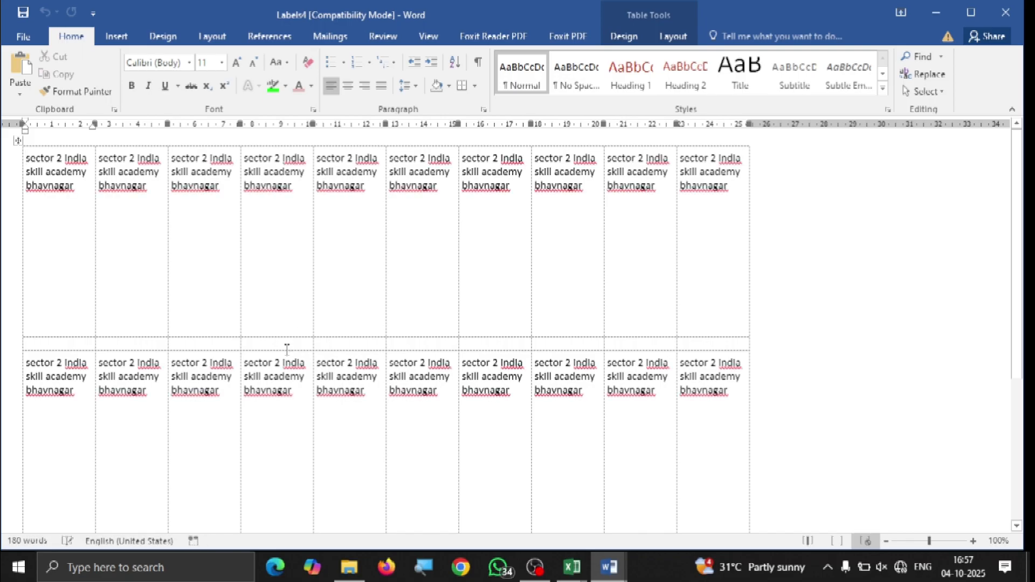
Review the Labels4 document's sector 2 labels and list the Start Mail Merge document types.
scroll(265, 307, down, 3)
scroll(266, 303, up, 3)
scroll(257, 346, down, 6)
scroll(253, 344, up, 6)
click(330, 37)
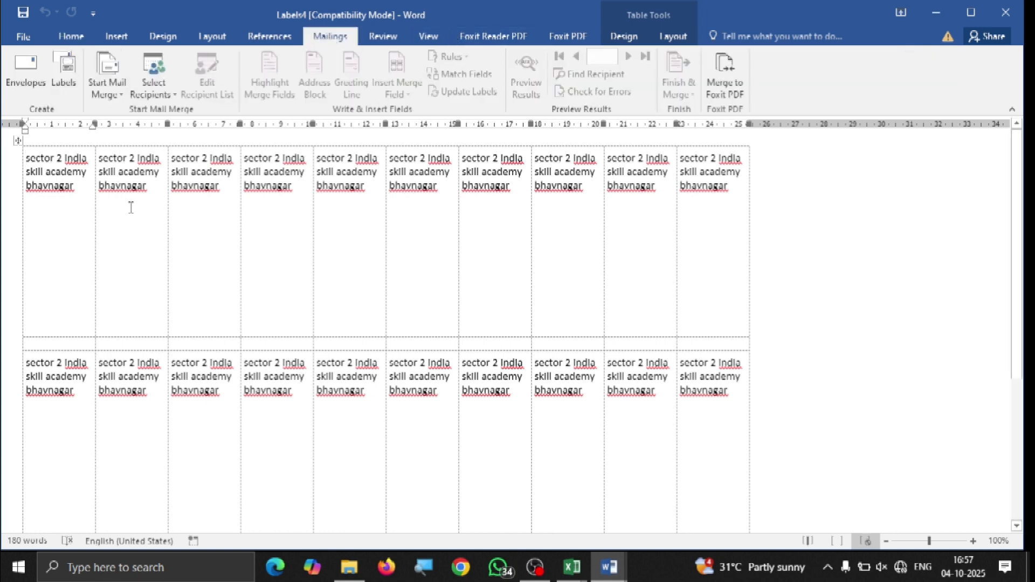
click(109, 94)
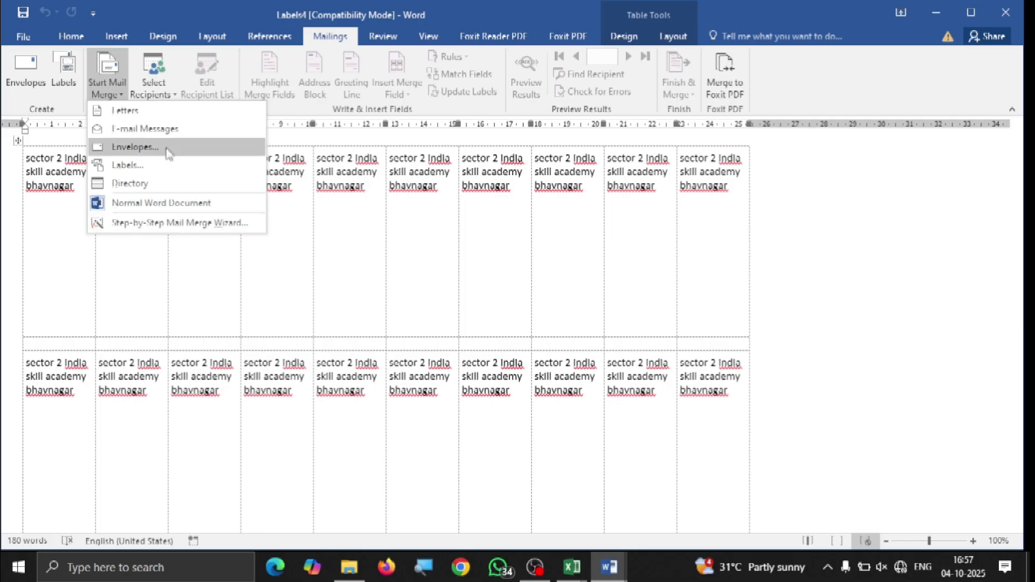
Try the Letters and E-mail Messages merge types, settling on Letters.
click(163, 120)
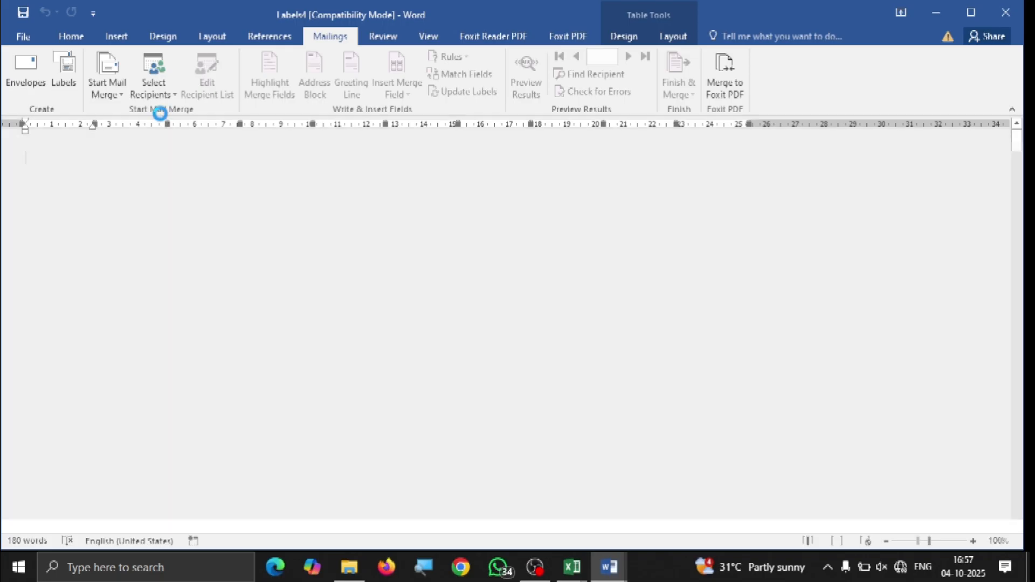
click(100, 97)
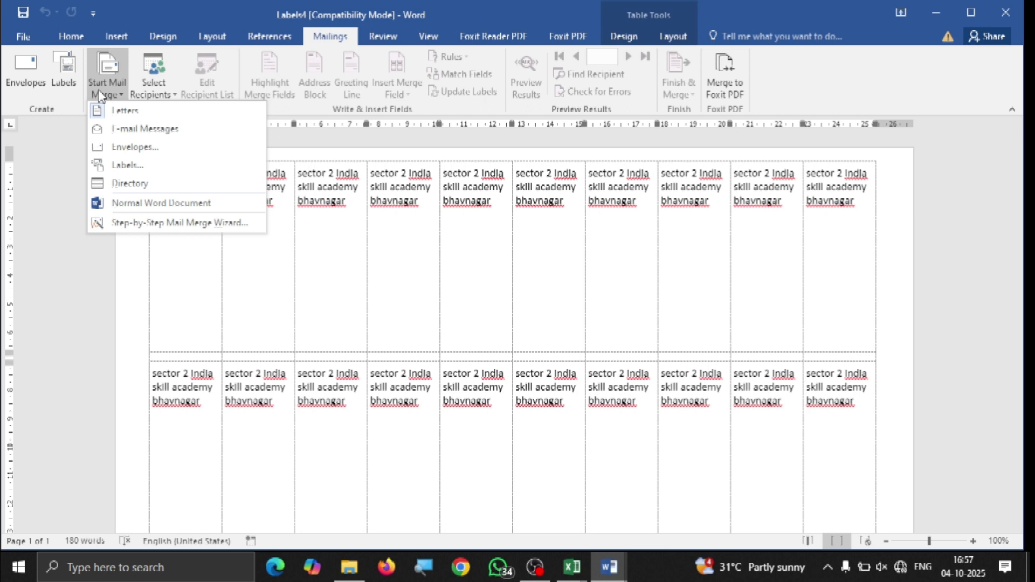
click(98, 122)
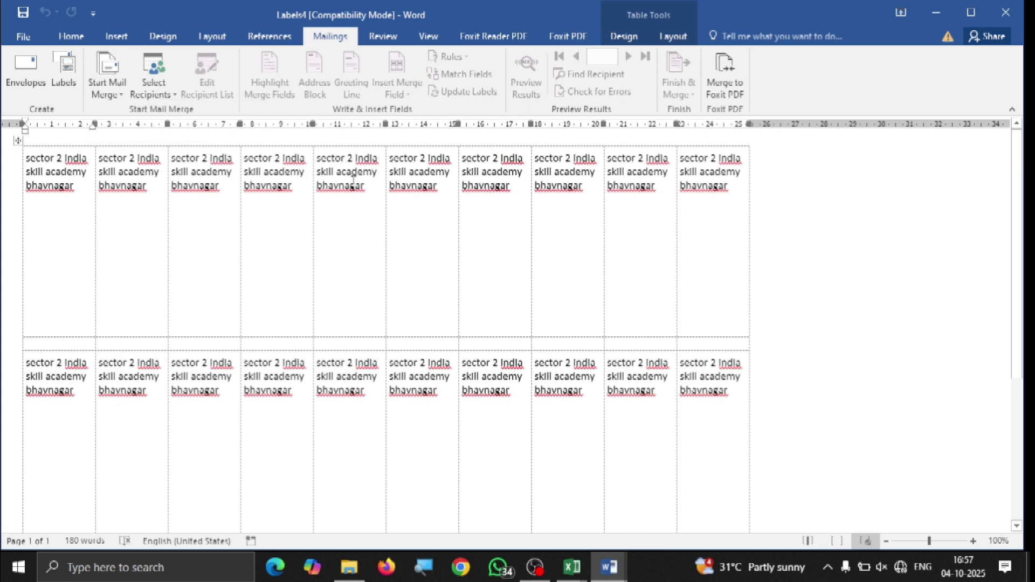
click(103, 98)
click(103, 110)
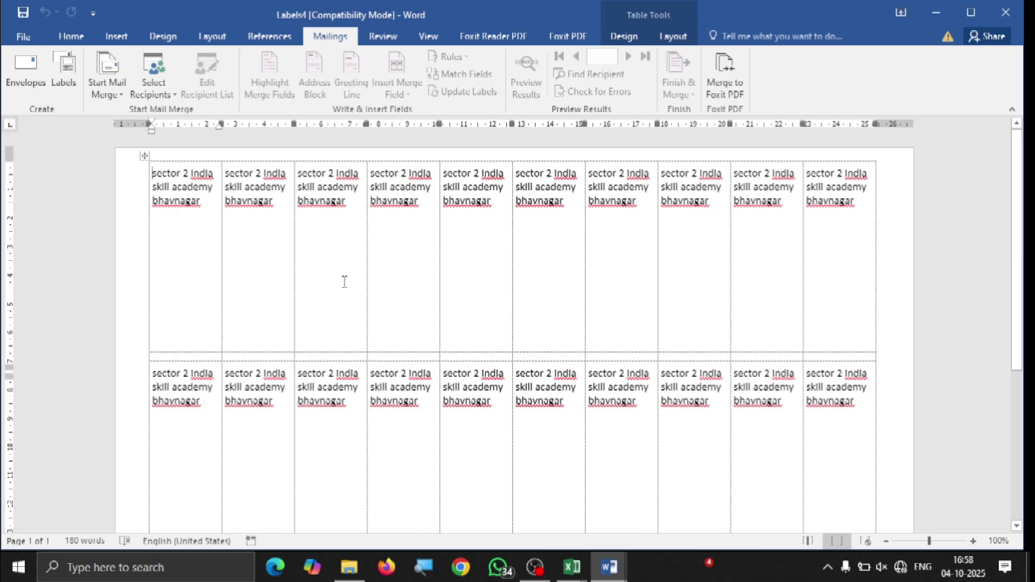
Delete the label table, start a new recipient list, and open Customize Columns.
key(ctrl+a)
key(Delete)
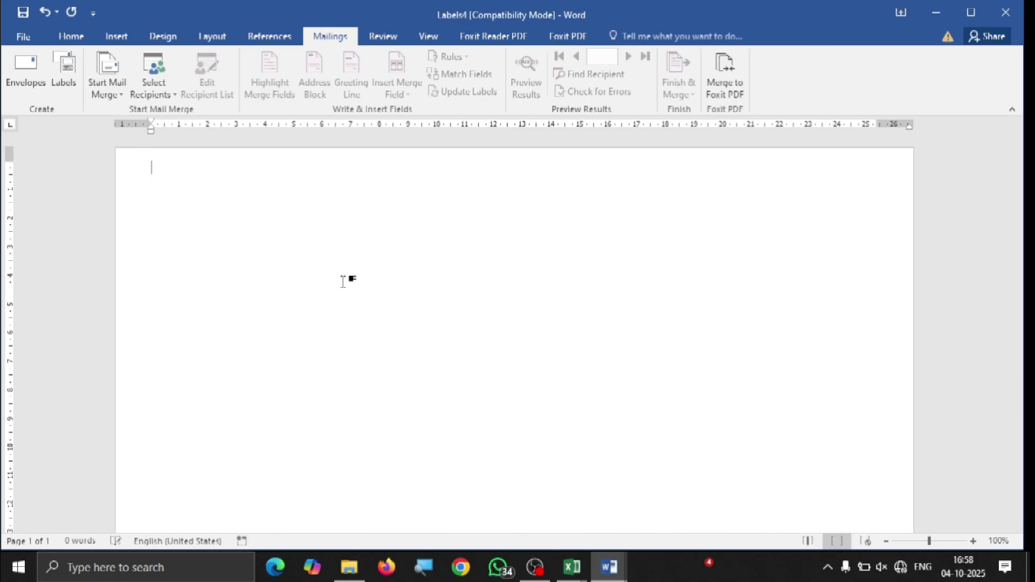
click(173, 96)
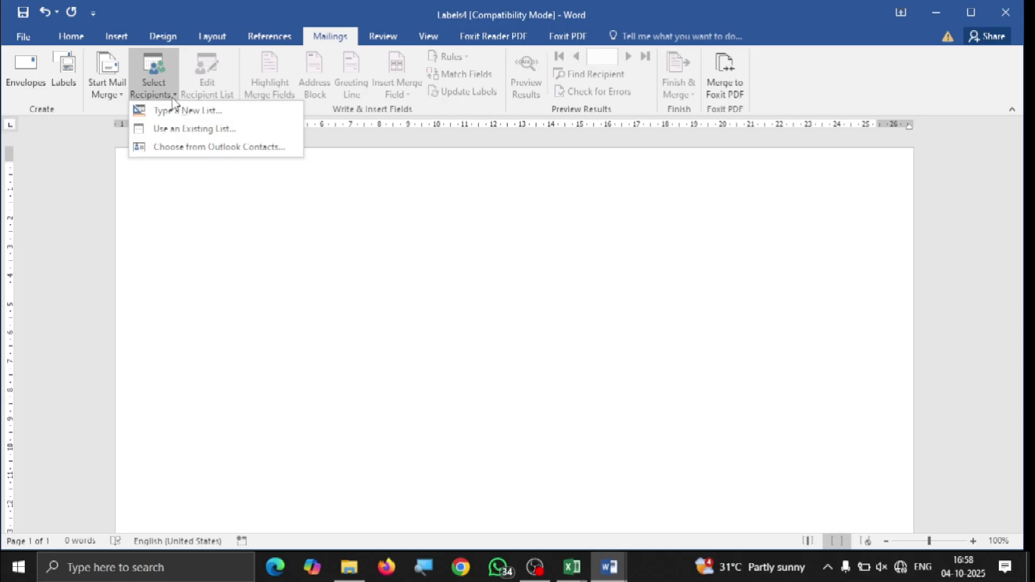
click(224, 118)
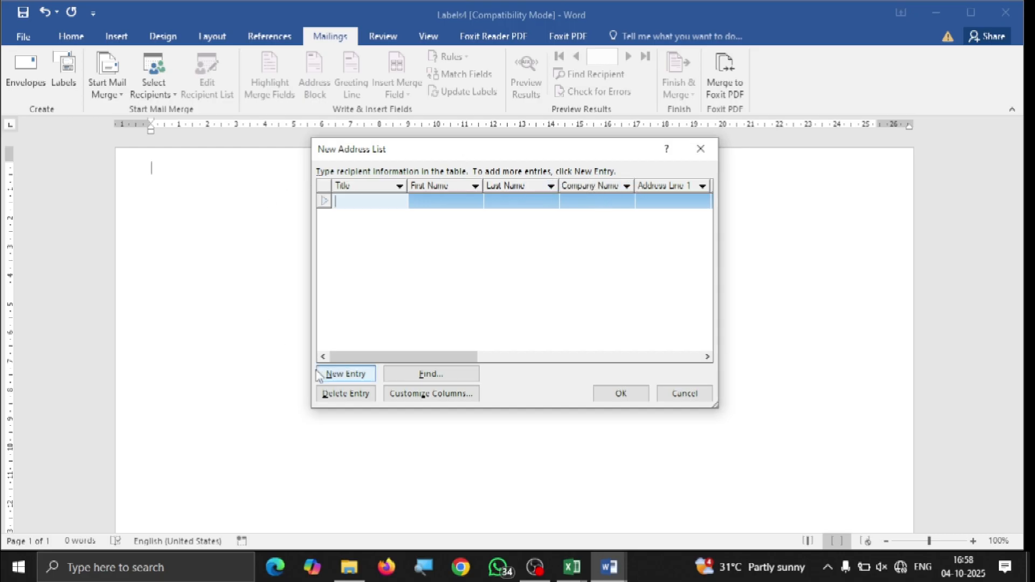
click(466, 395)
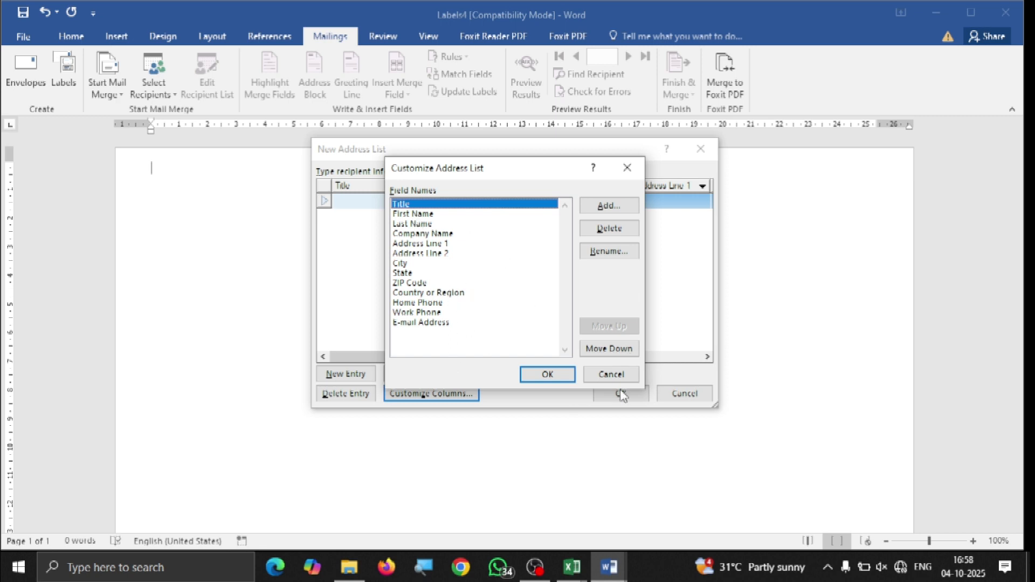
Remove the Title and First Name fields from the address list.
click(595, 229)
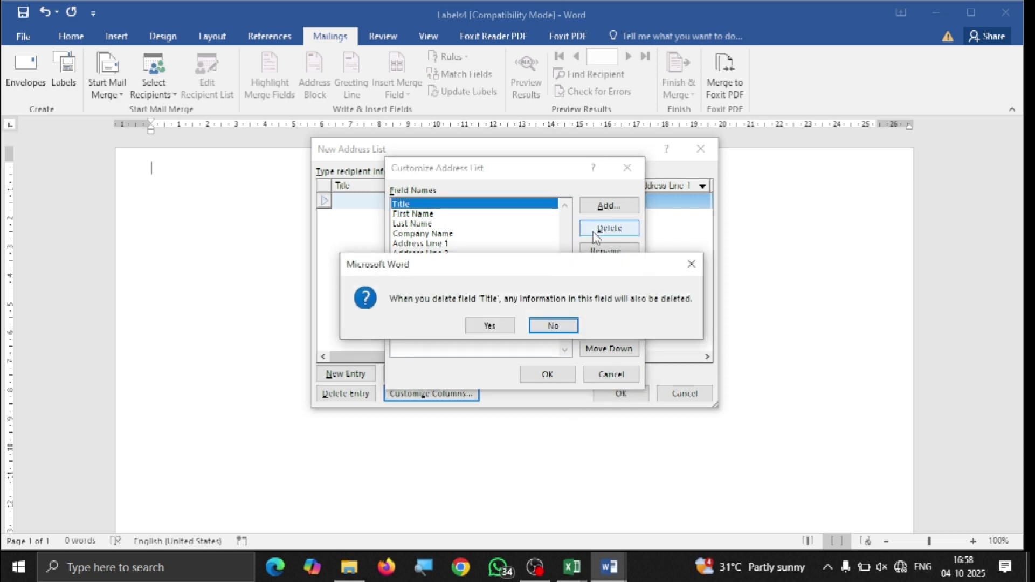
click(490, 326)
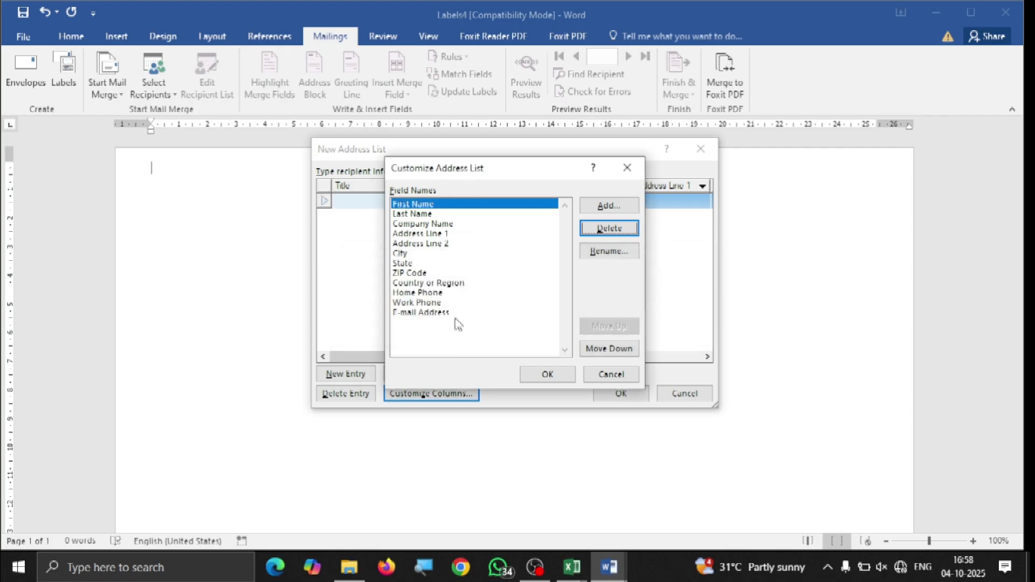
click(434, 215)
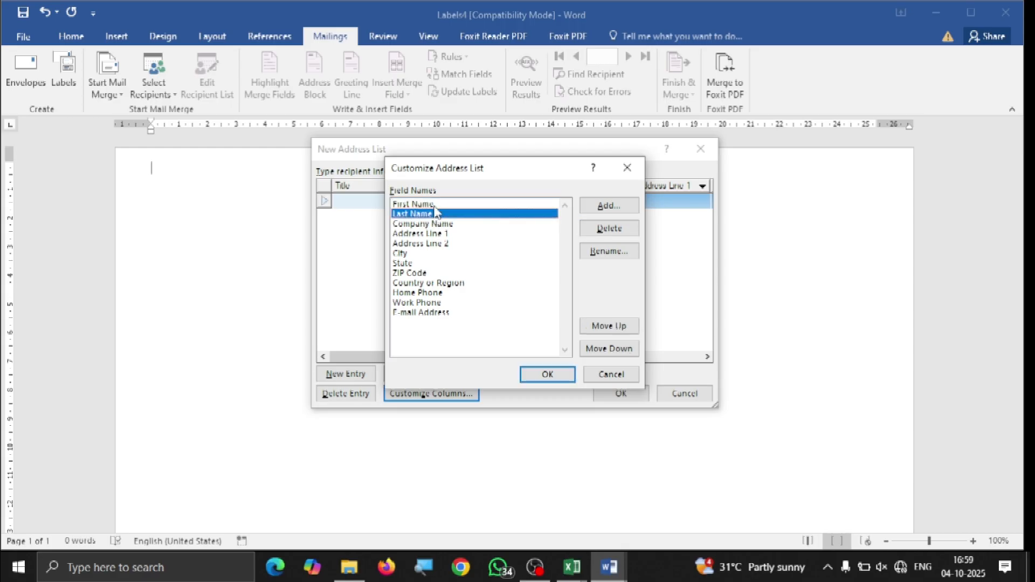
click(437, 207)
click(583, 231)
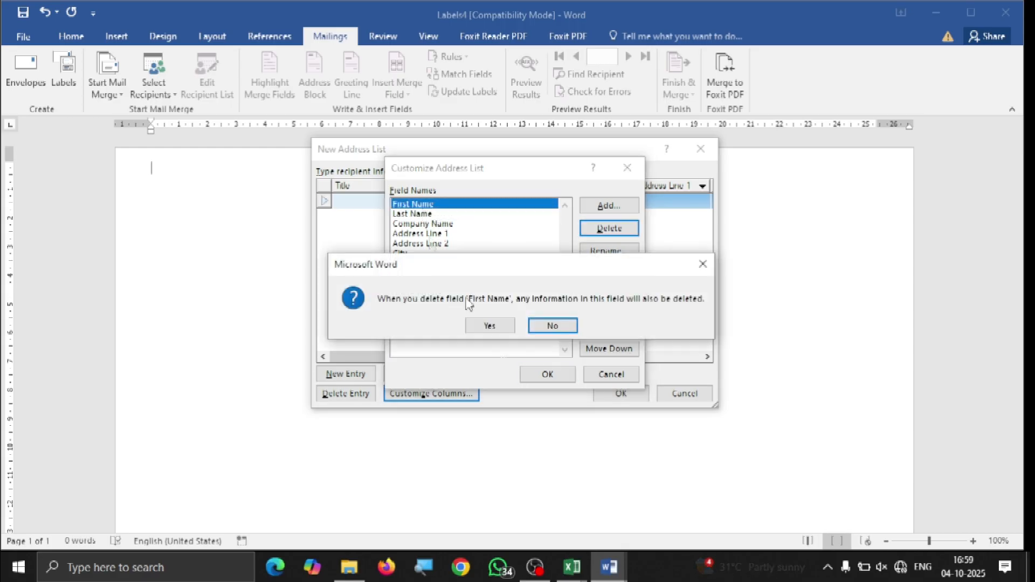
click(498, 329)
Rename the Last Name field to Name.
click(632, 252)
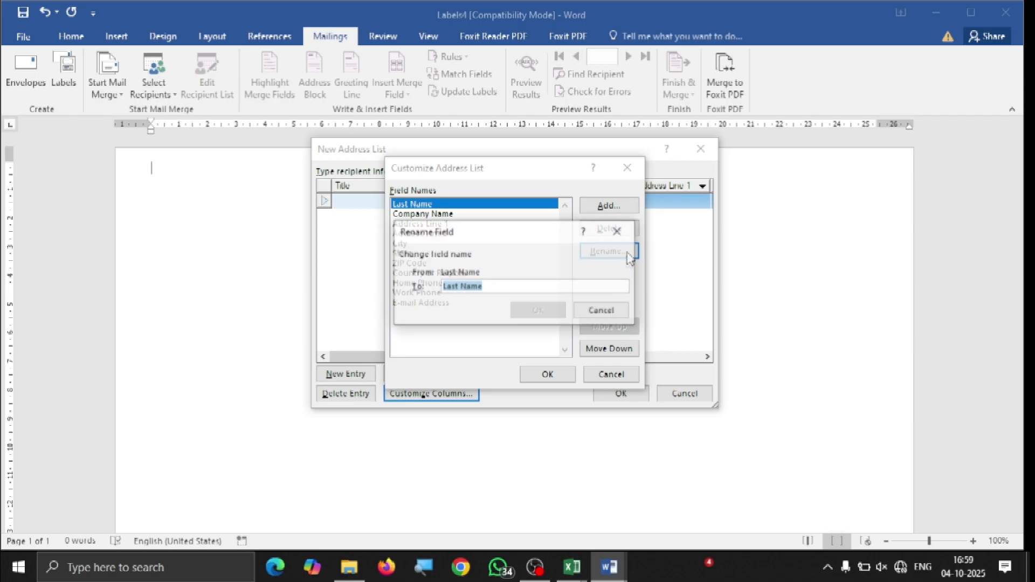
click(459, 287)
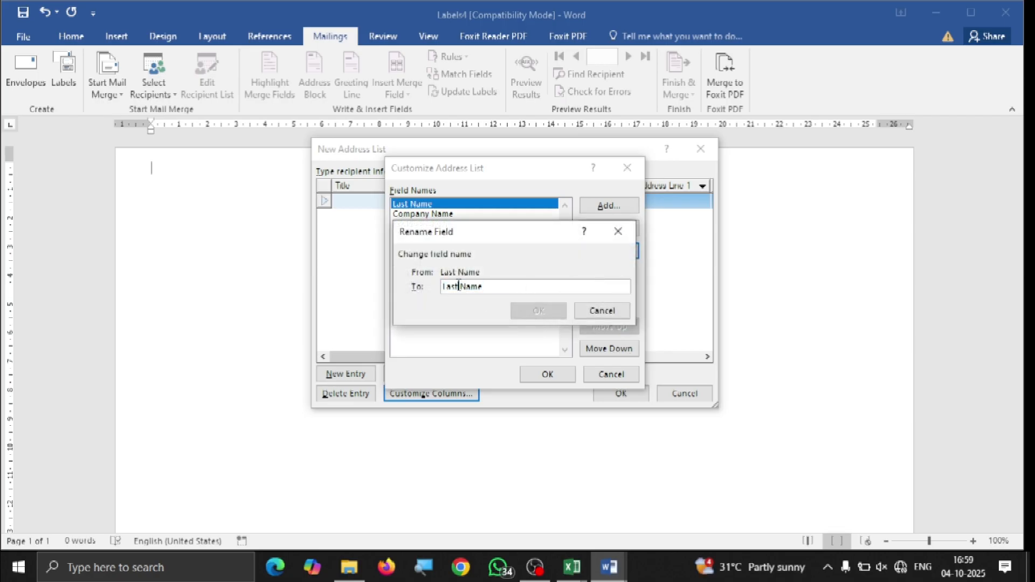
key(BackSpace)
key(BackSpace)
key(BackSpace)
key(BackSpace)
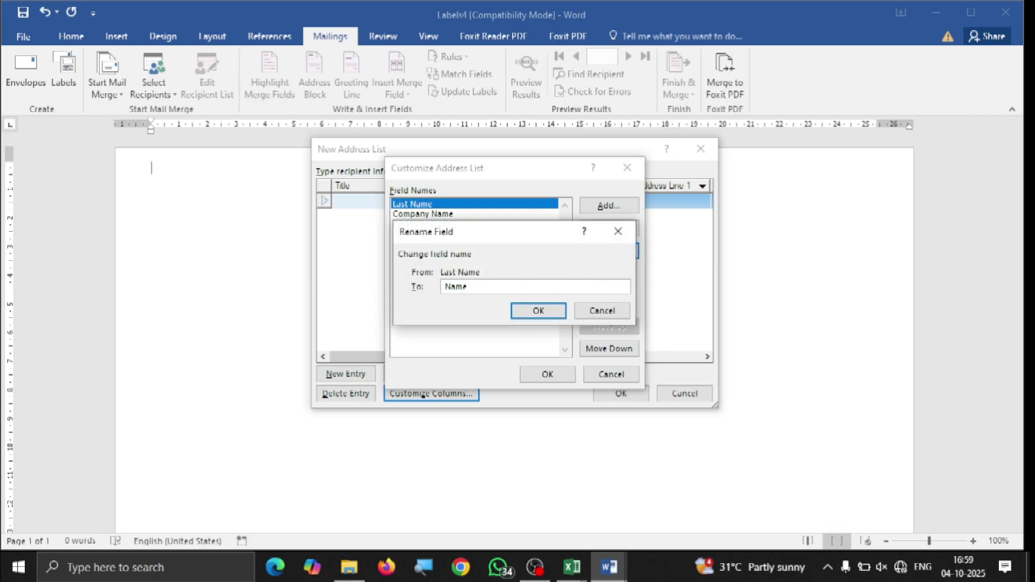
click(535, 310)
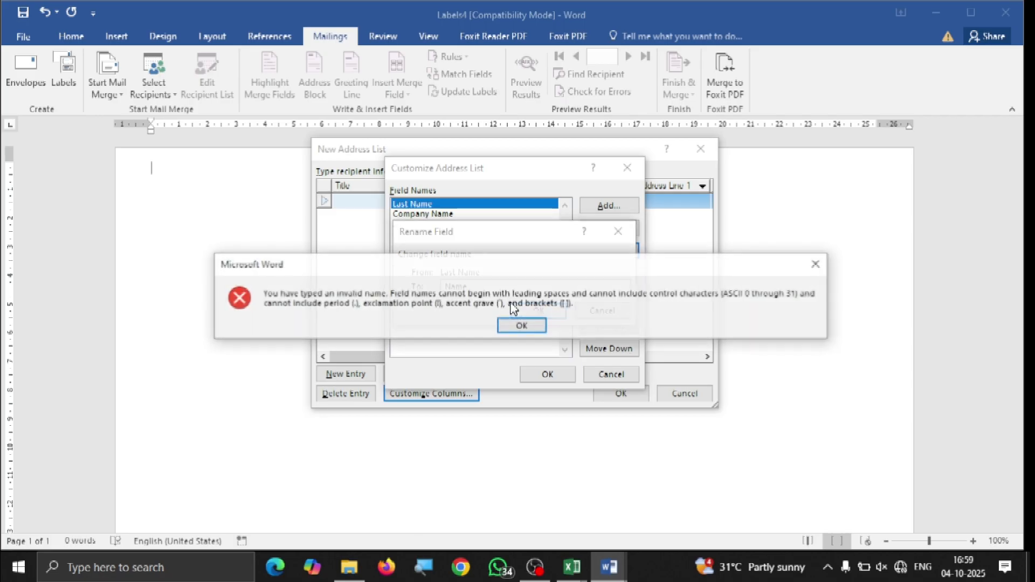
click(509, 327)
click(446, 286)
key(Delete)
click(523, 312)
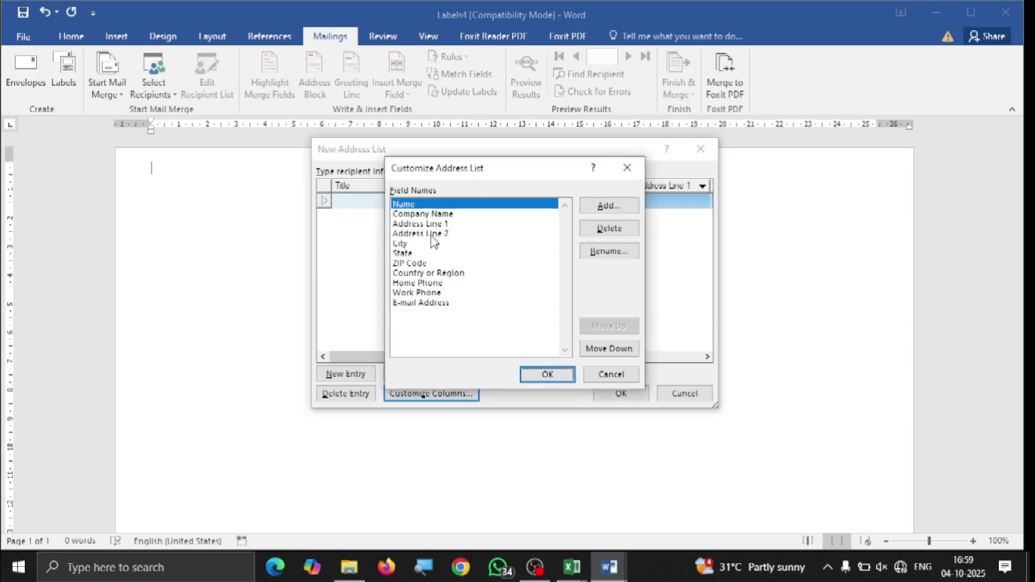
Remove the Address Line 1 and Address Line 2 fields.
click(427, 224)
click(609, 228)
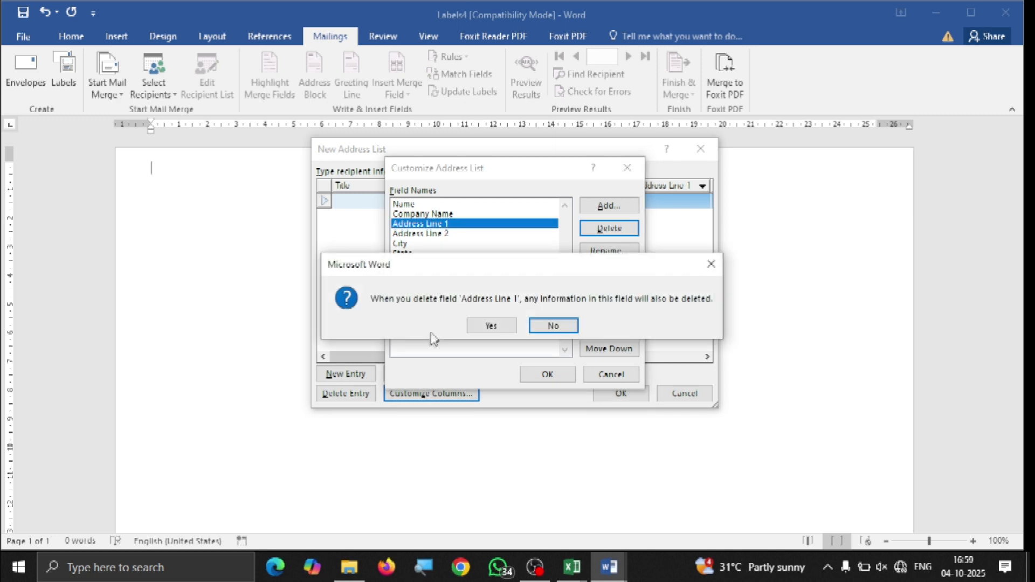
click(484, 325)
click(449, 224)
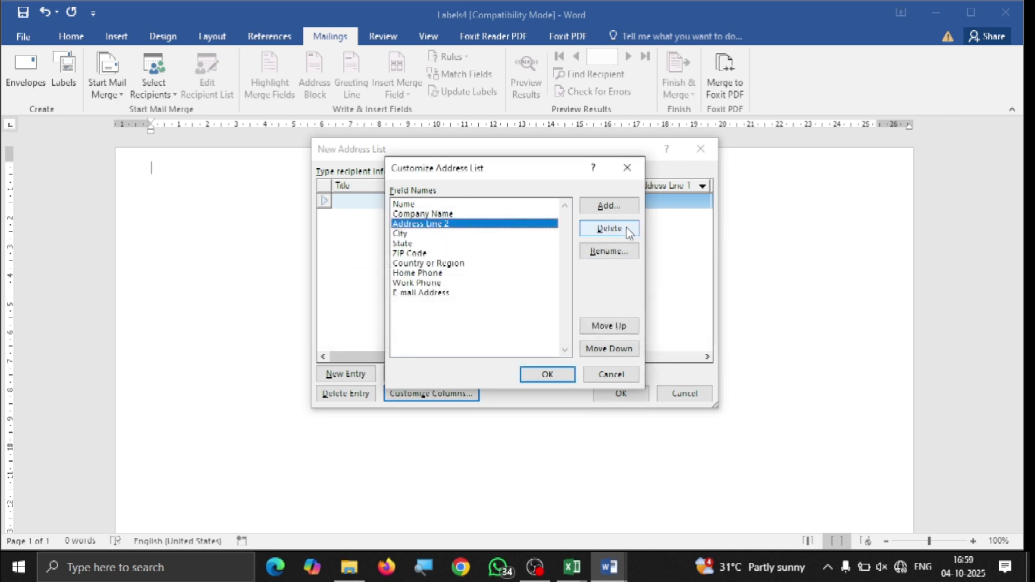
click(609, 228)
click(491, 326)
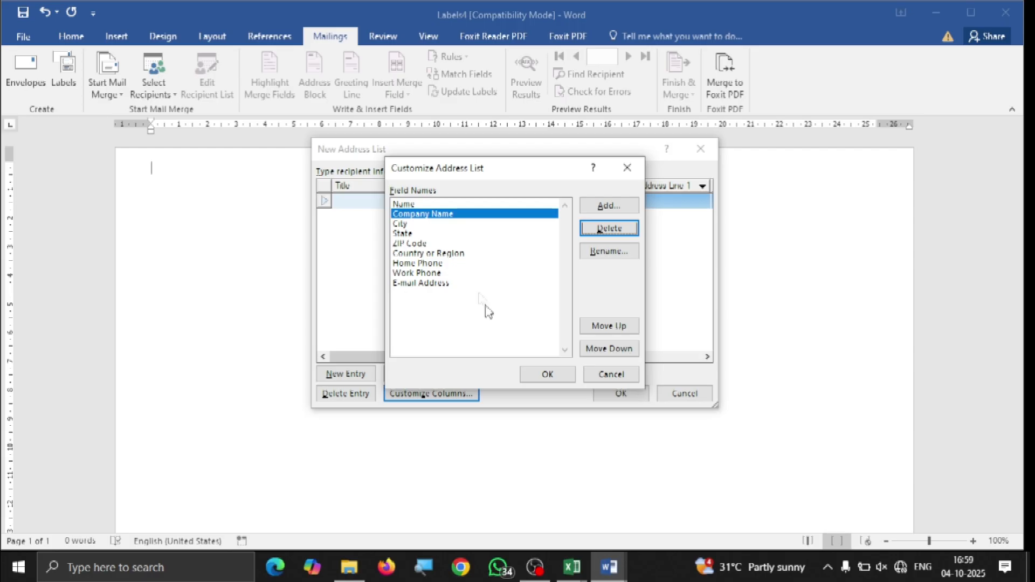
Remove ZIP Code, Country or Region, Home Phone and Work Phone, then apply the columns.
click(410, 245)
click(609, 228)
click(490, 325)
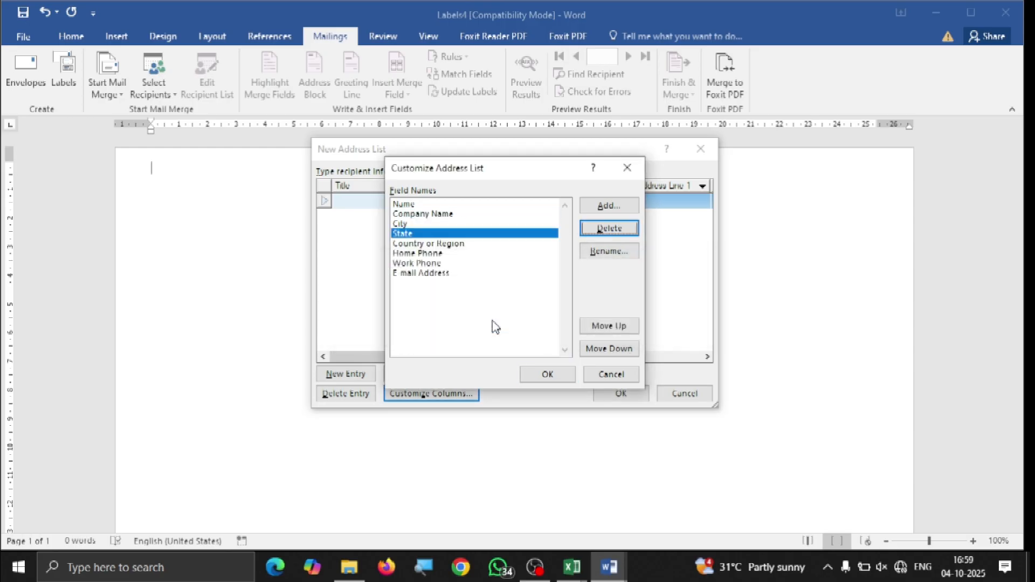
click(477, 245)
click(593, 231)
click(488, 325)
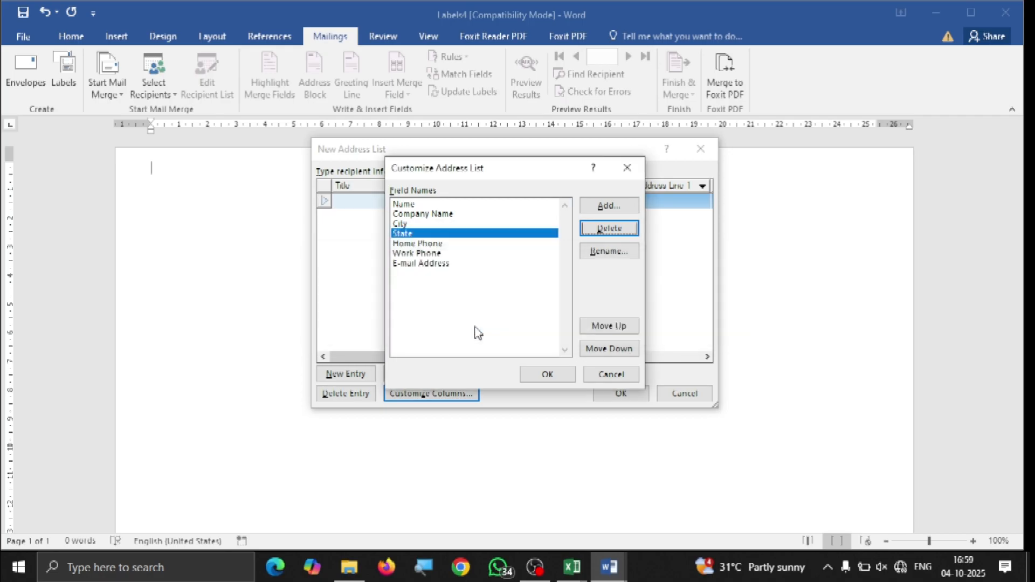
click(440, 246)
click(609, 228)
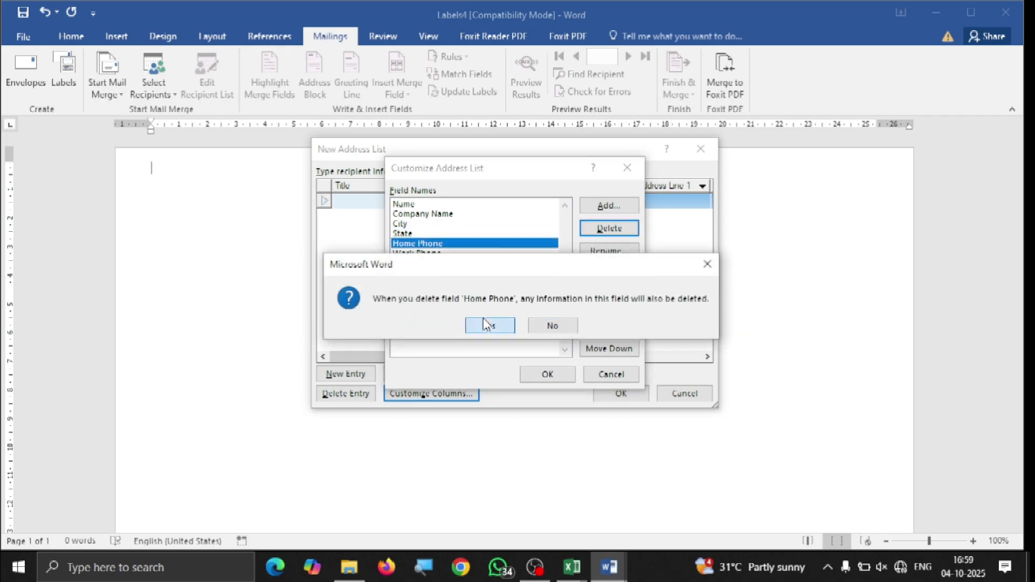
click(489, 326)
click(449, 246)
click(604, 229)
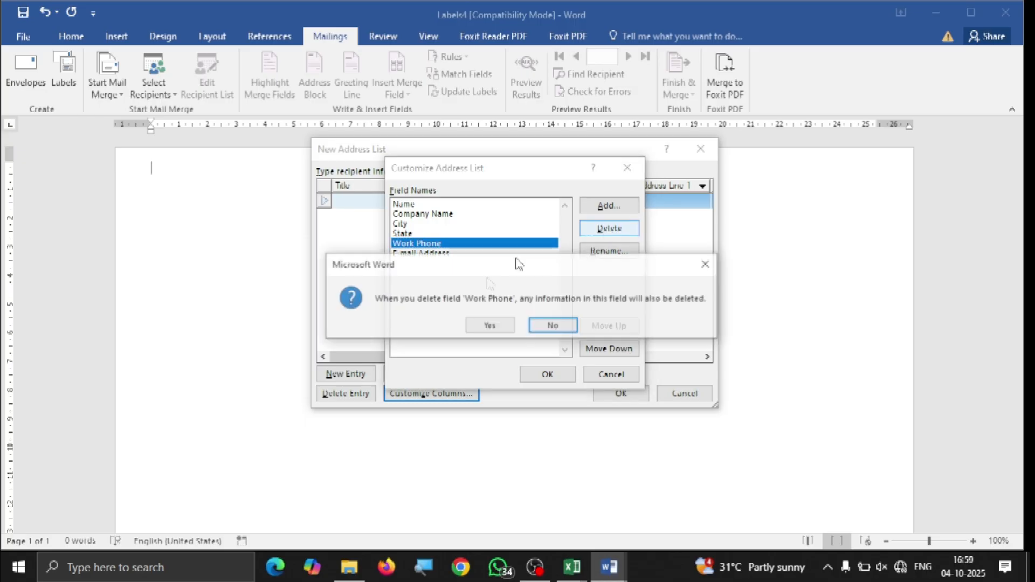
click(489, 326)
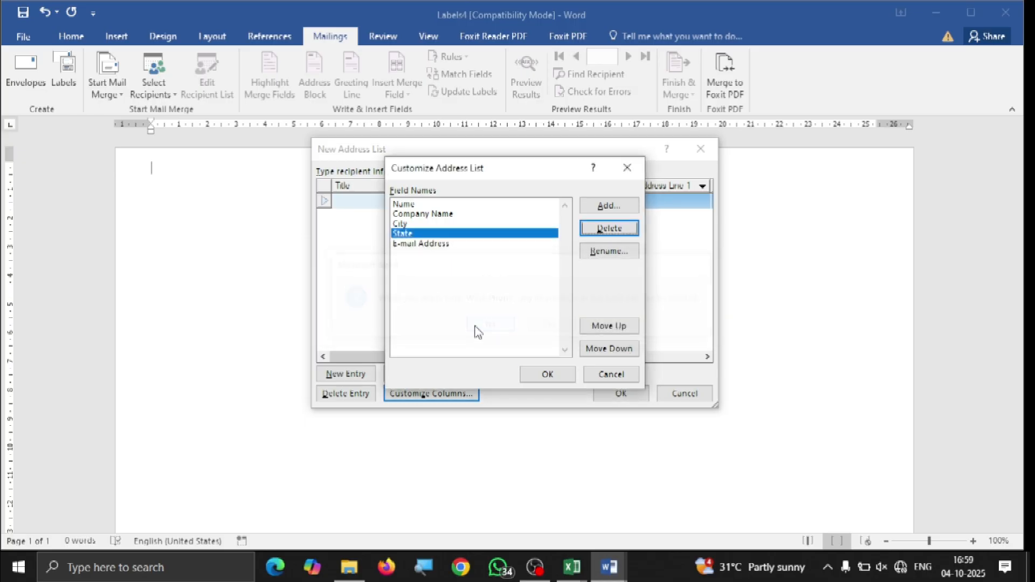
click(453, 204)
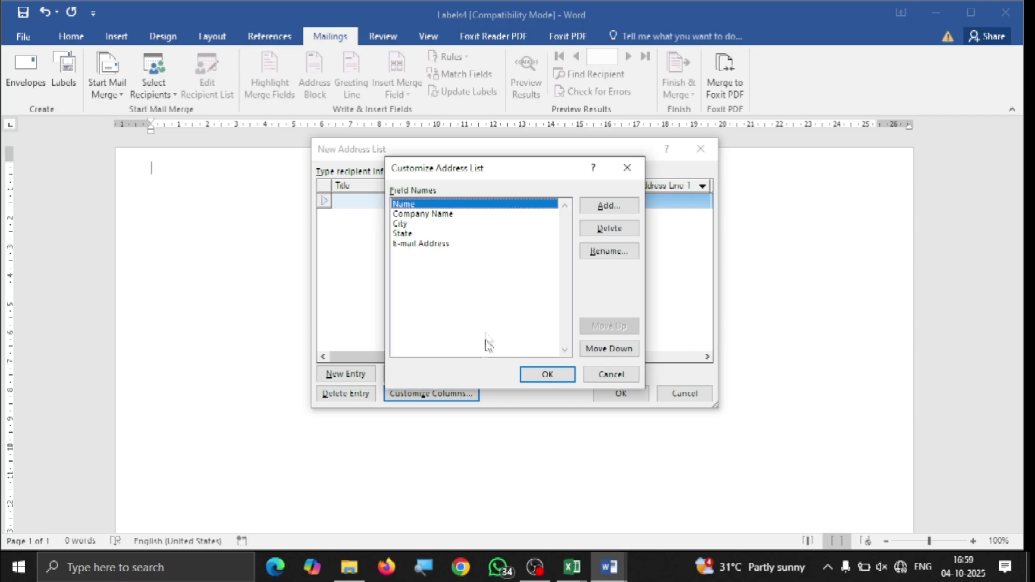
click(547, 374)
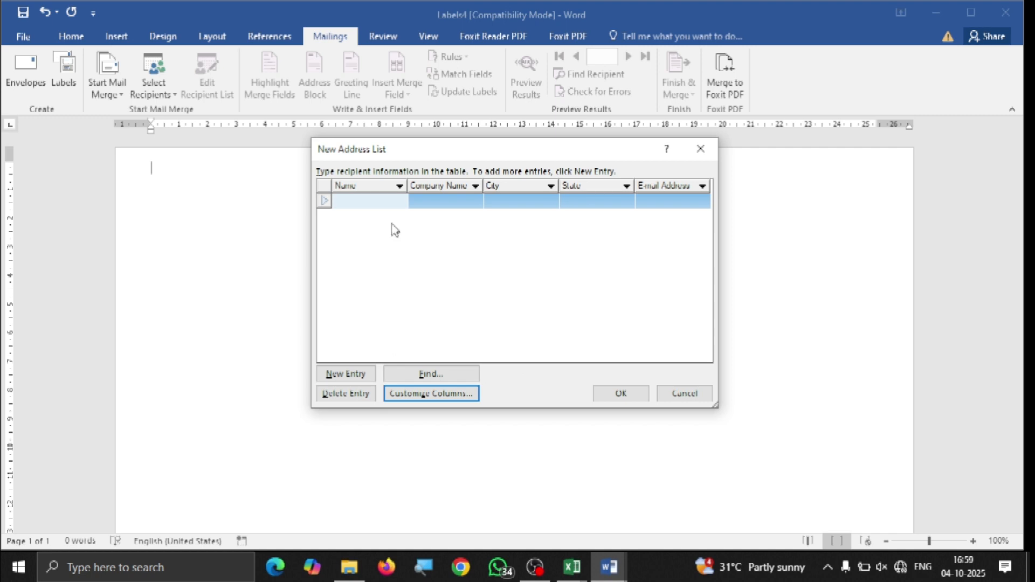
Fill in the first recipient: a name, company google, bhavnagar, gujarat, and an e-mail address.
text(ram)
click(457, 202)
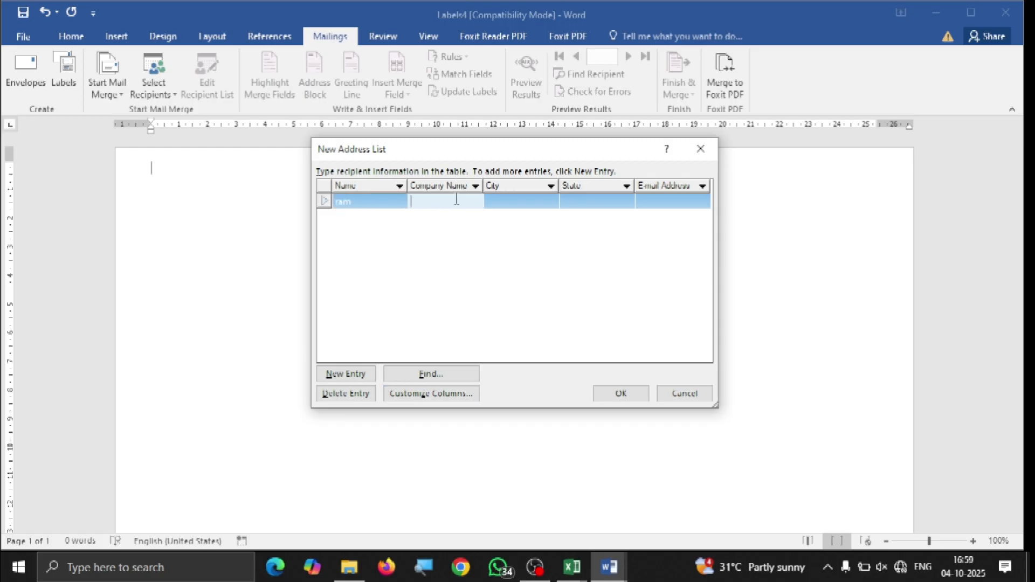
click(397, 207)
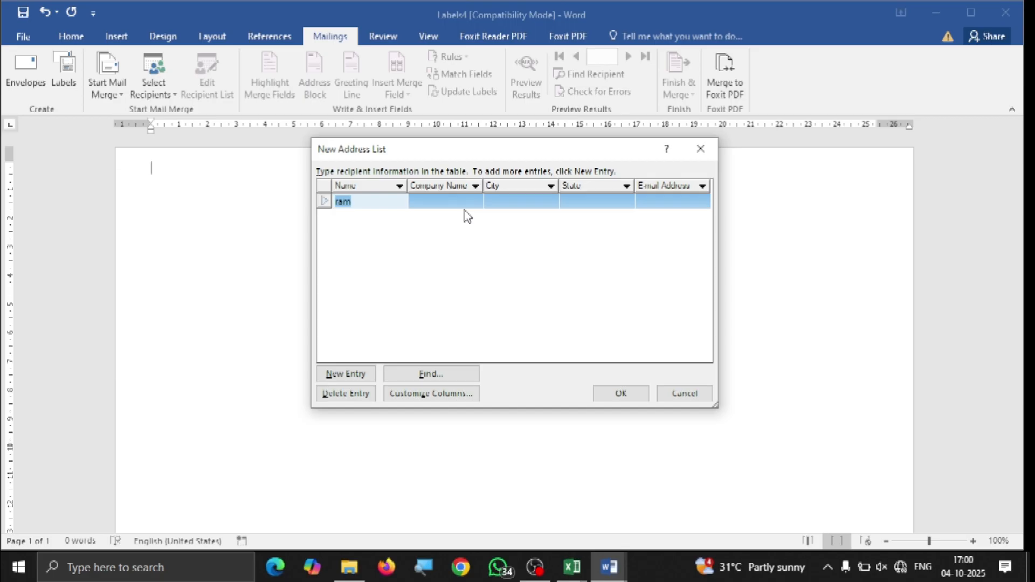
key(Tab)
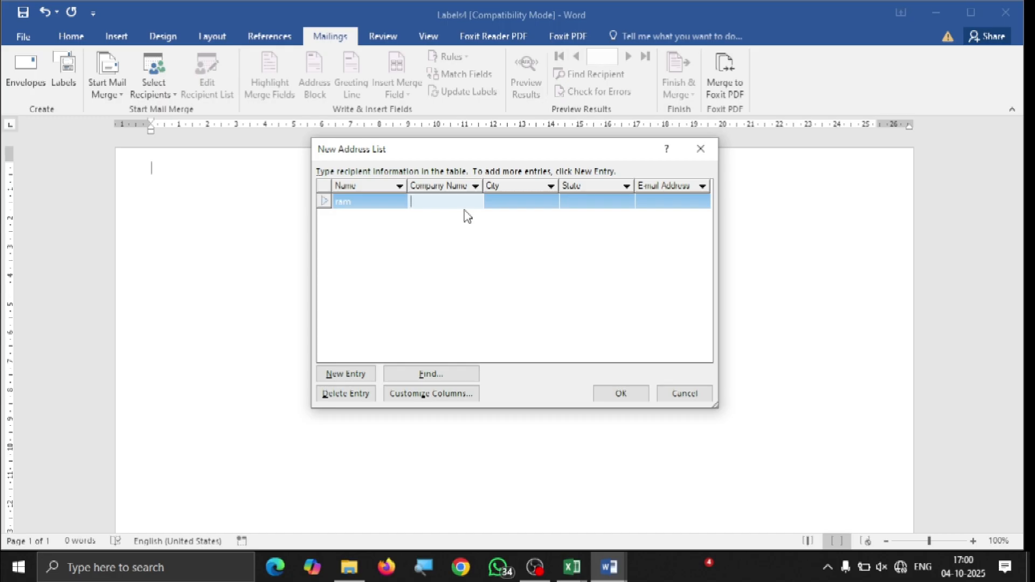
text(google)
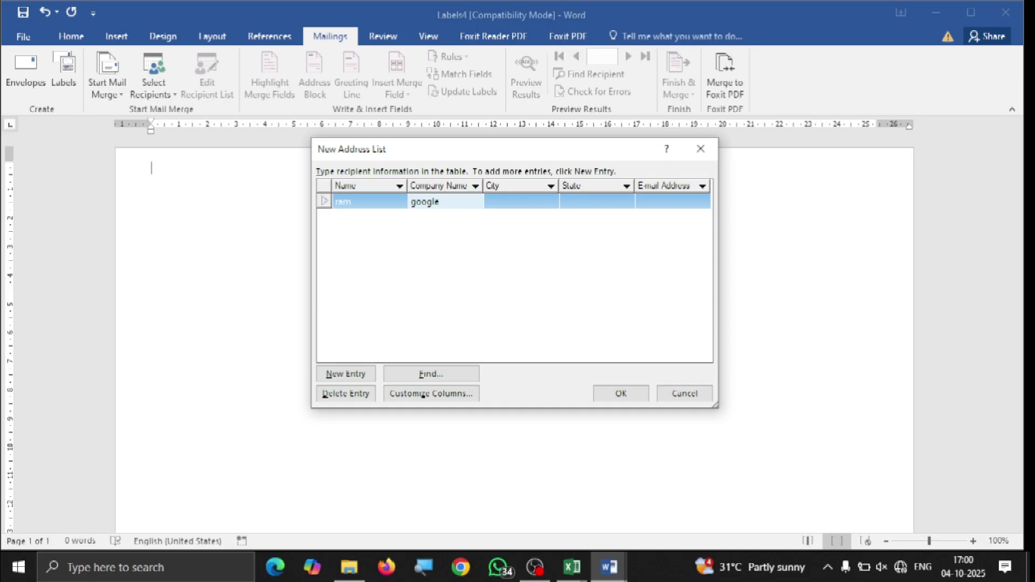
key(Tab)
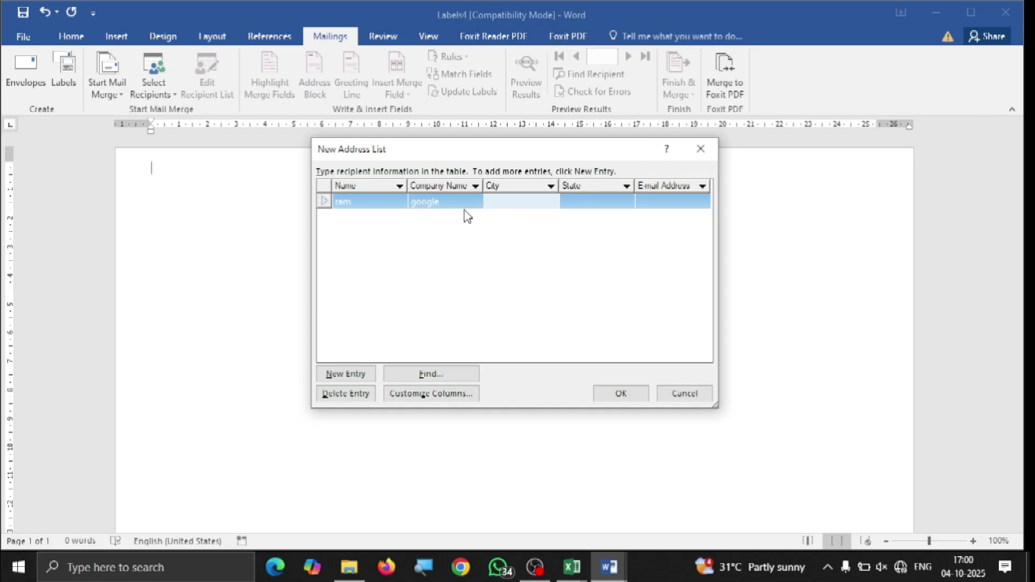
text(bhavnagar)
key(Tab)
text(gujratat)
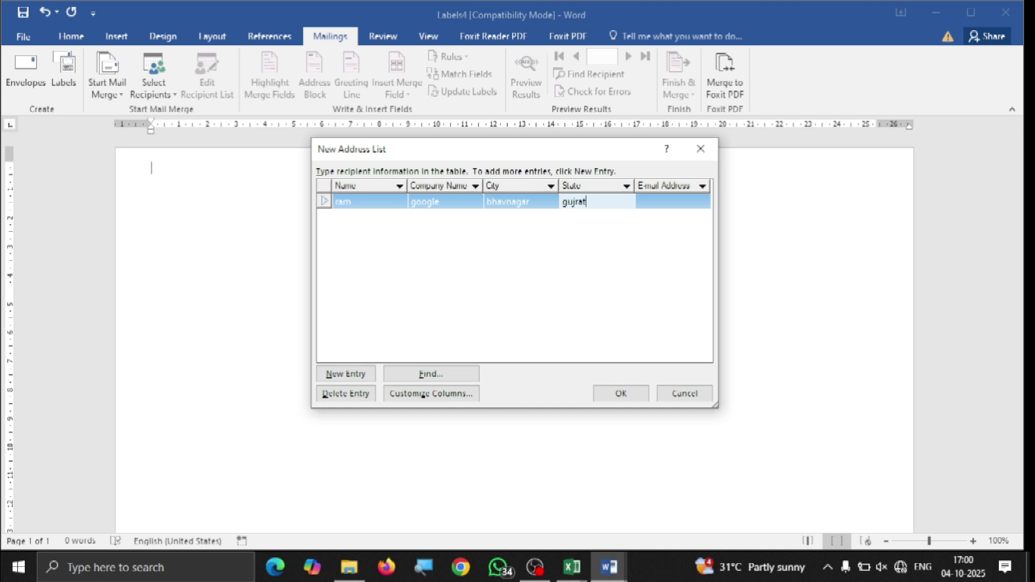
key(Tab)
text(xyz@gm)
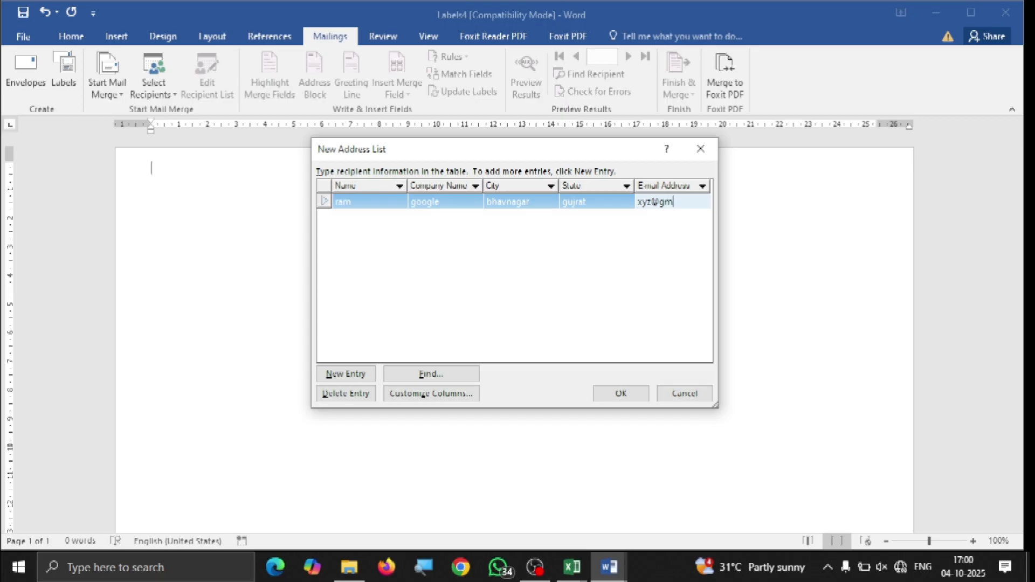
text(ail.com)
Add a second recipient: a name, company microsoft, bhavnagar, gujarat, and an e-mail address.
key(Tab)
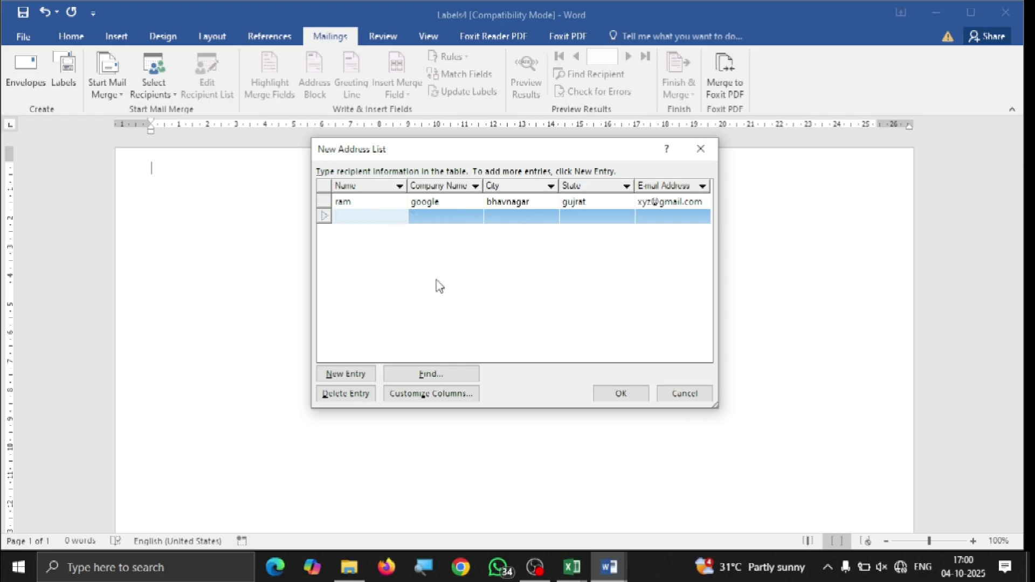
text(shyam)
click(457, 215)
text(mic)
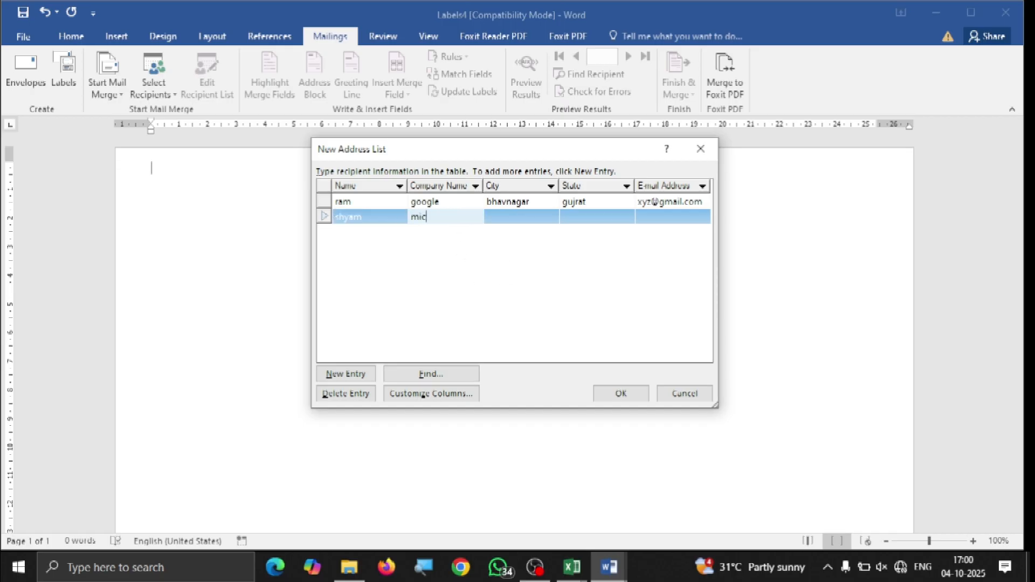
text(rosoft)
key(Tab)
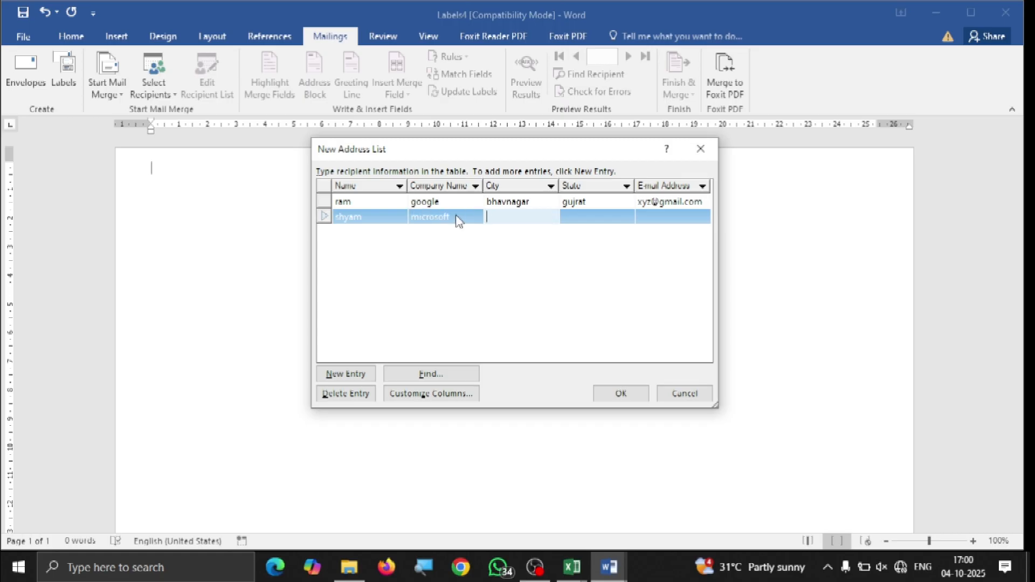
text(bhavnagar)
key(Tab)
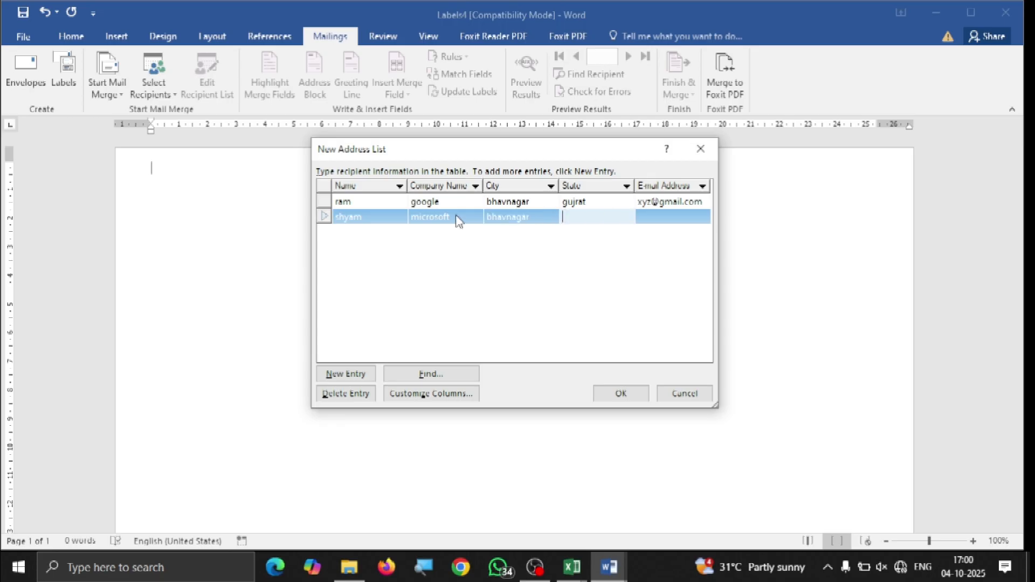
text(gujarat)
key(Tab)
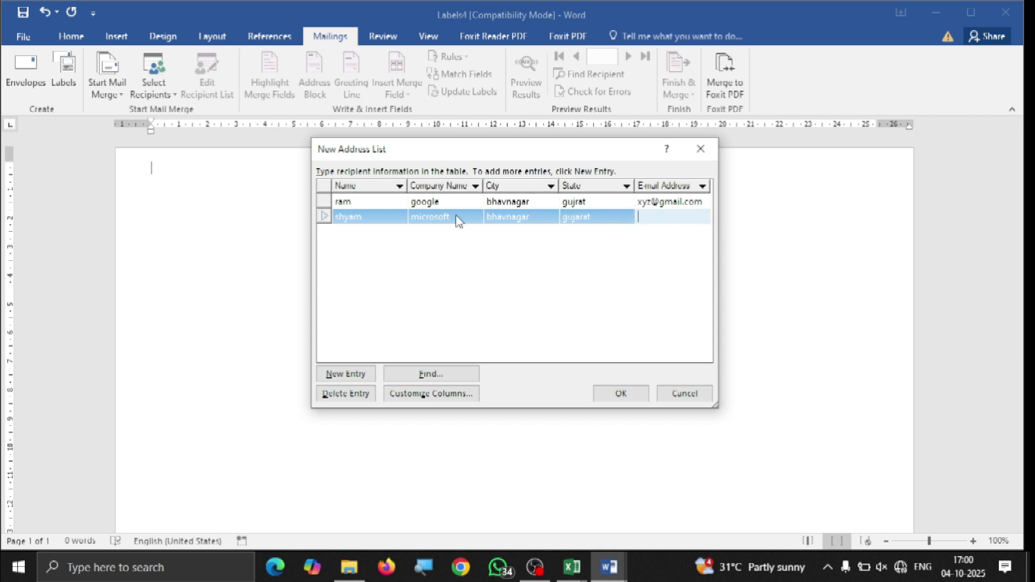
text(abc@gmail.com)
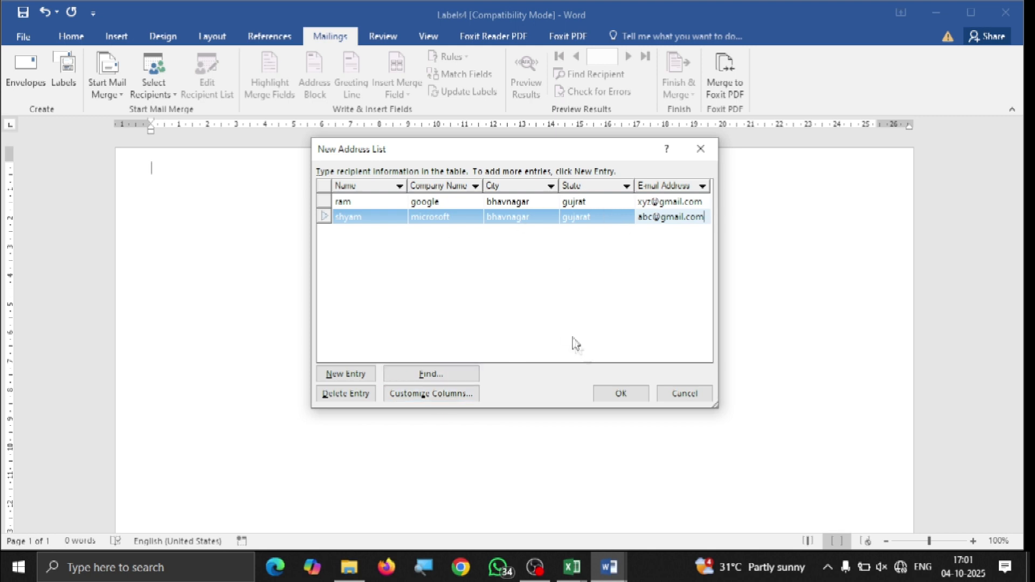
Save the recipient list as the address list file '123word'.
click(644, 396)
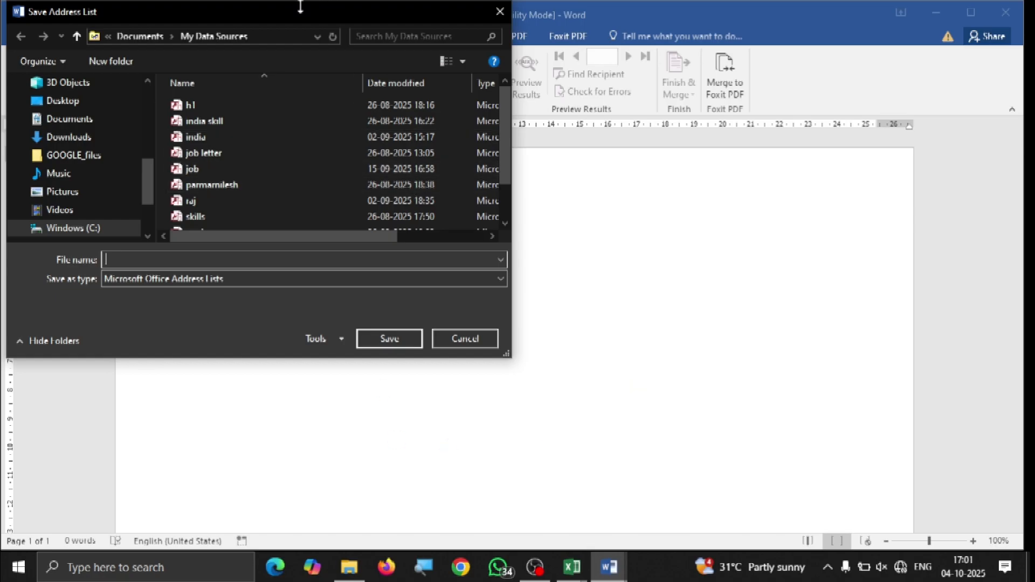
drag(299, 11, 532, 112)
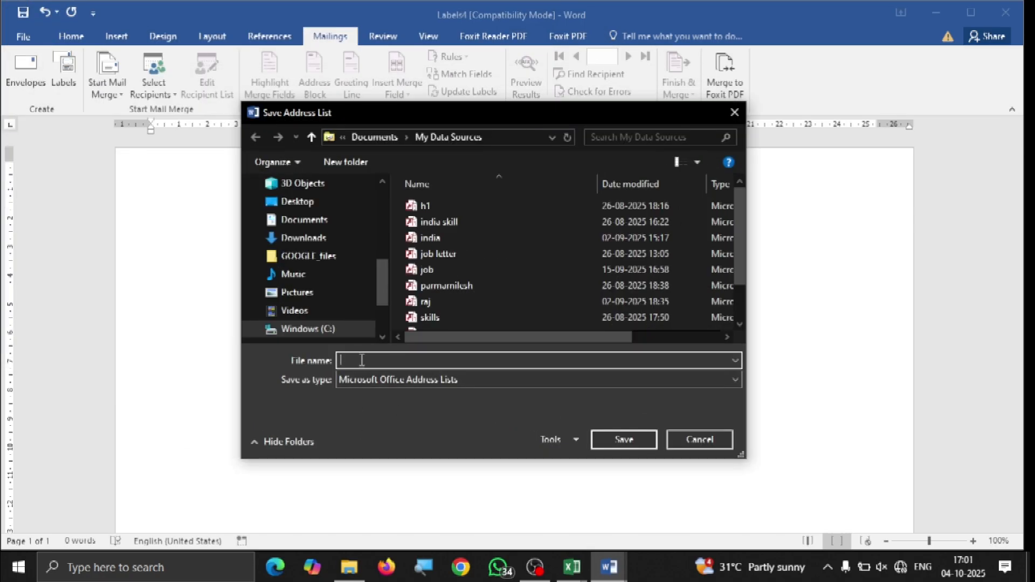
text(asd)
key(BackSpace)
key(BackSpace)
key(BackSpace)
text(123word)
click(622, 438)
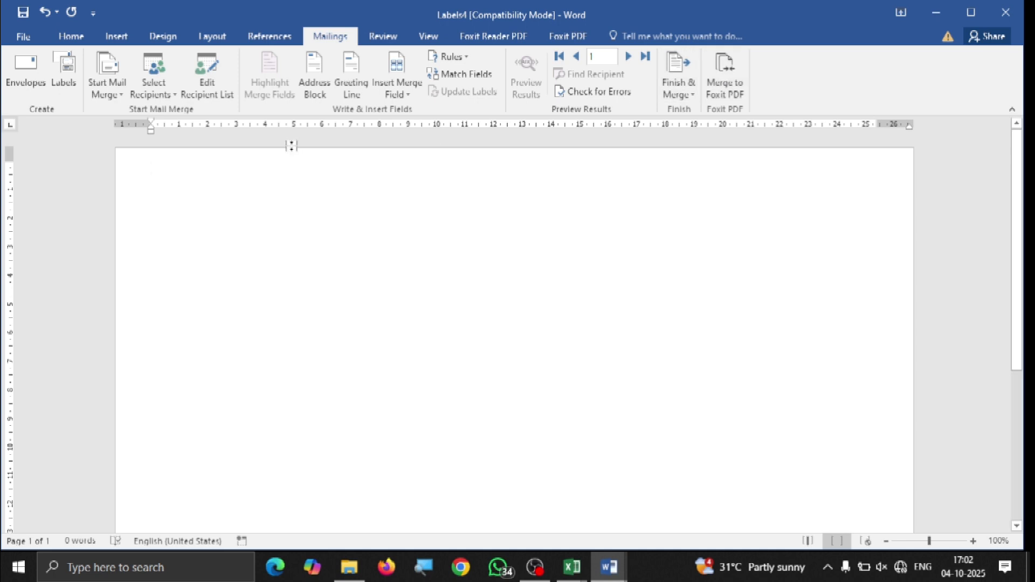
Insert the «Name» and «Company_Name» merge fields on their own lines.
click(400, 97)
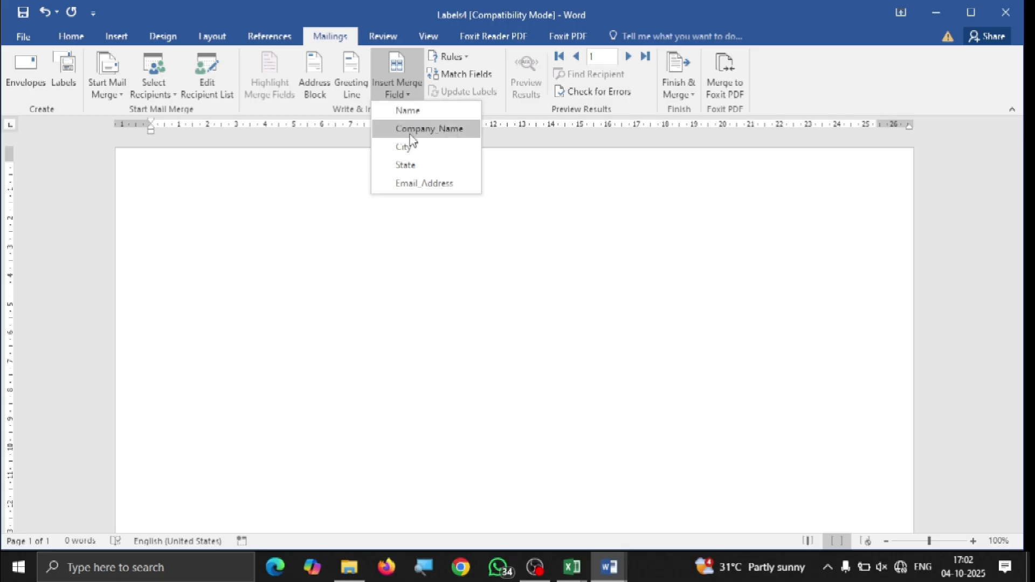
click(423, 112)
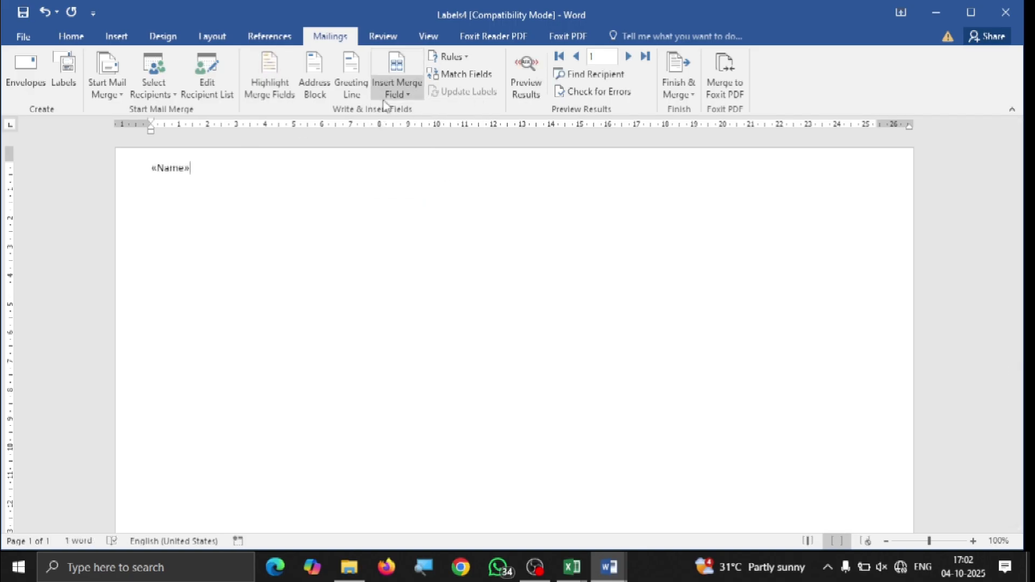
click(397, 93)
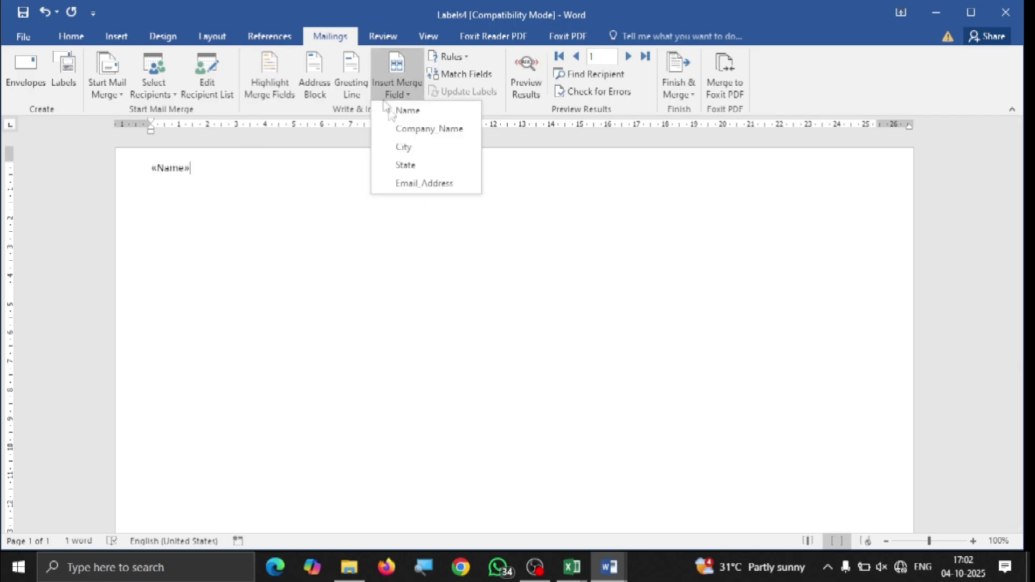
click(269, 173)
key(Return)
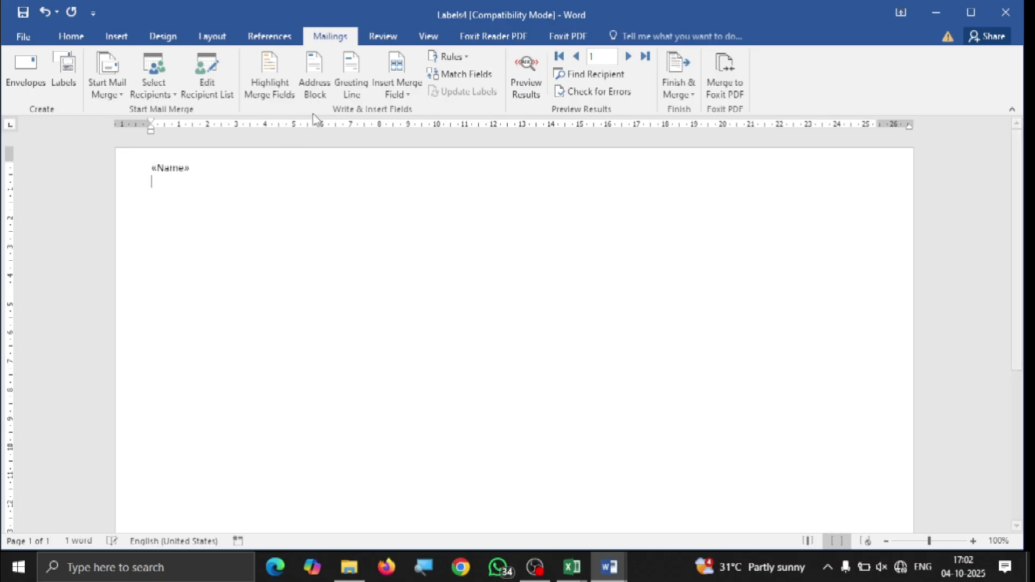
click(397, 92)
click(408, 130)
key(Return)
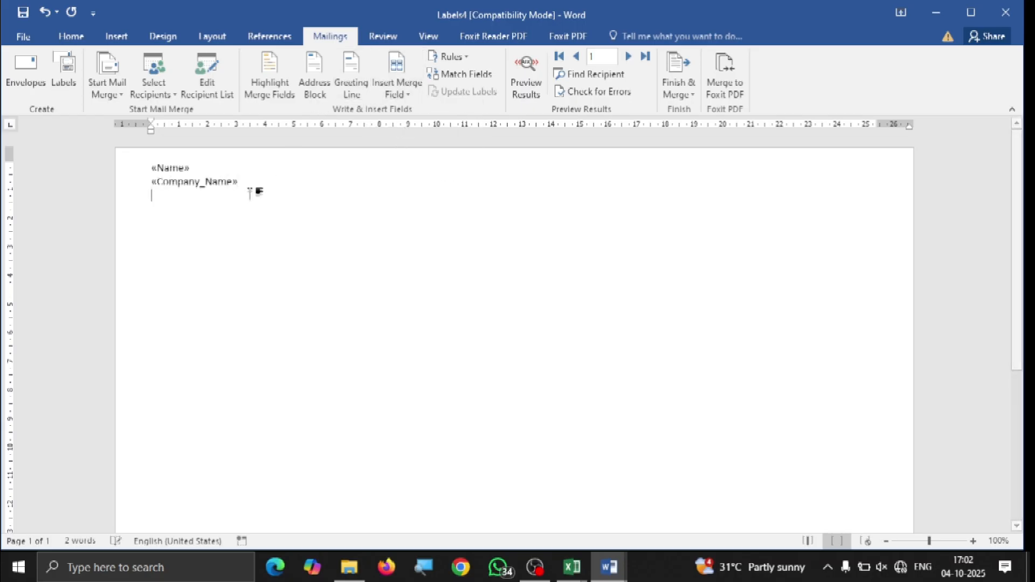
Add «City»«State» on the third line and «Email_Address» on the fourth.
click(399, 93)
click(421, 155)
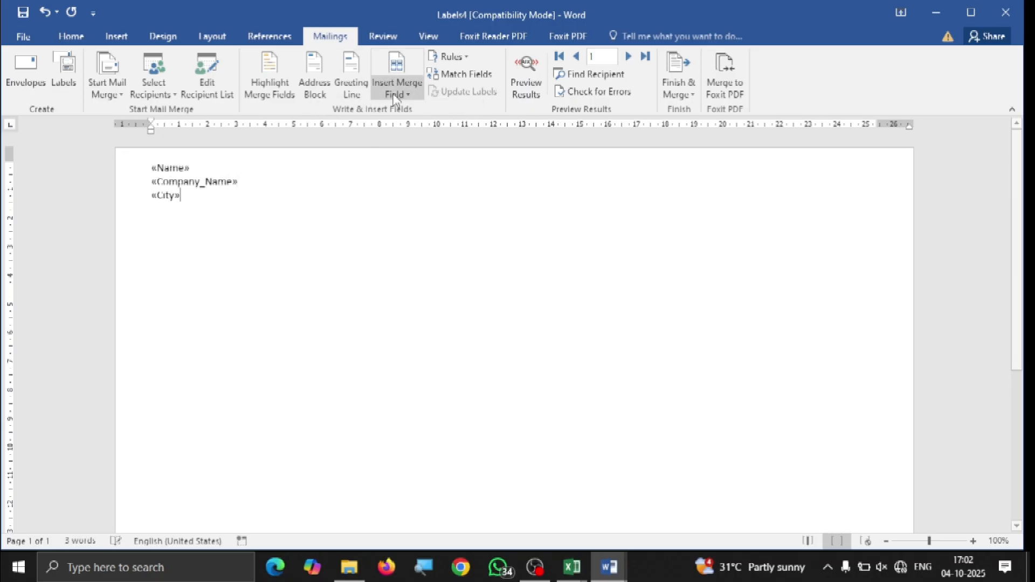
click(397, 93)
click(406, 165)
key(Return)
click(395, 93)
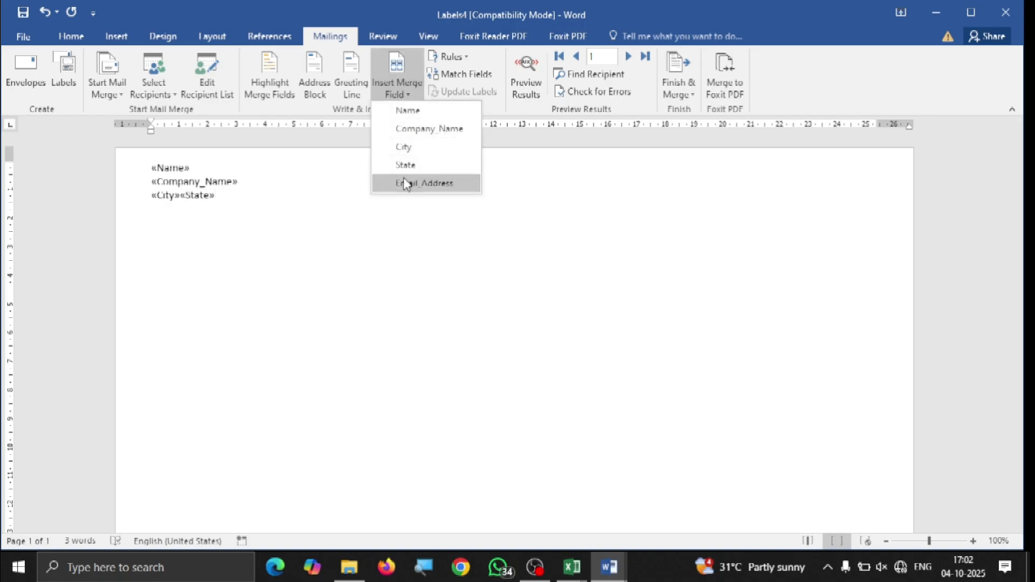
click(404, 177)
drag(147, 168, 235, 218)
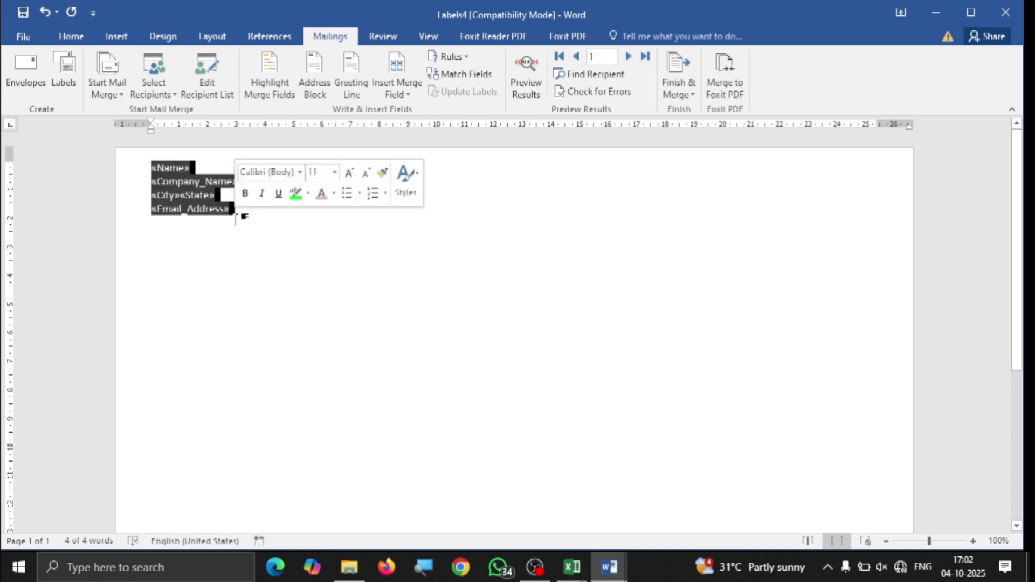
click(250, 218)
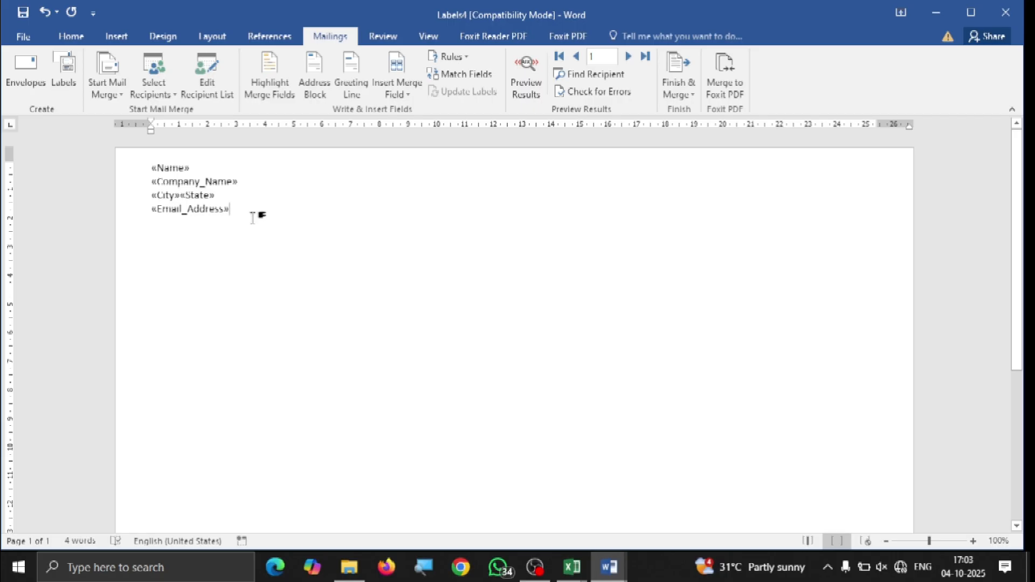
Preview results so the fields show the first recipient's data, such as google and bhavnagargujrat.
click(521, 80)
drag(174, 168, 154, 173)
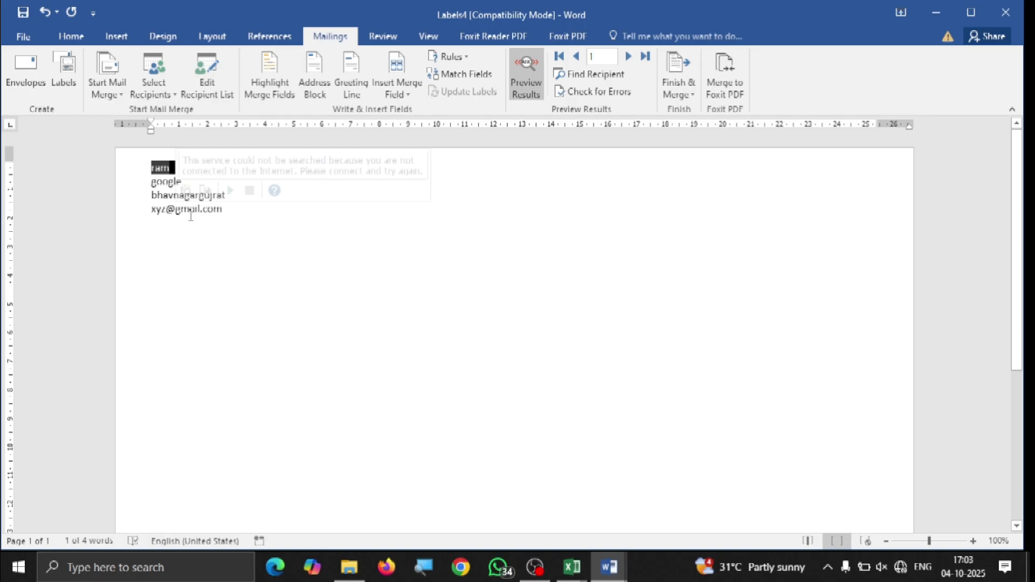
click(190, 213)
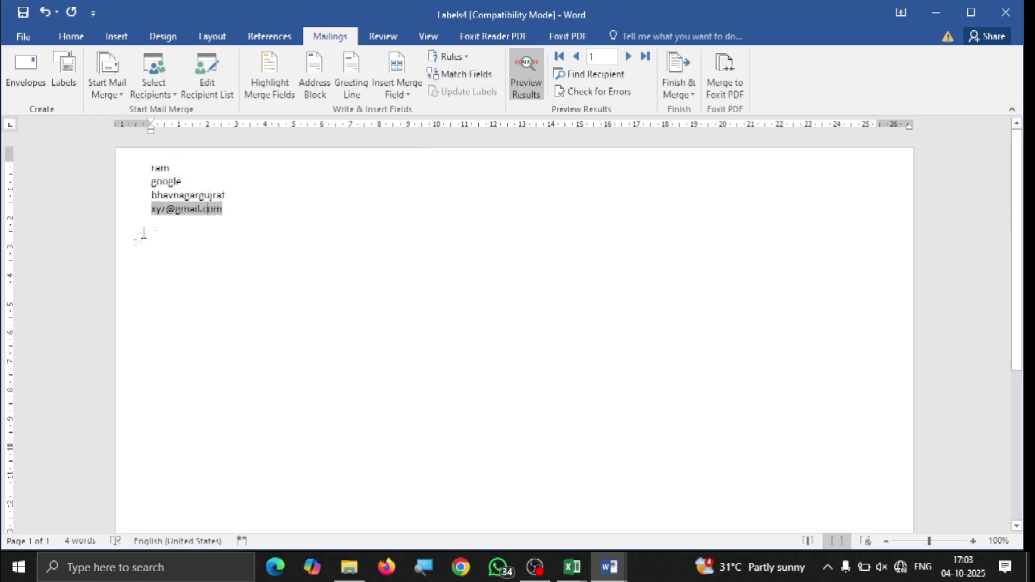
click(227, 211)
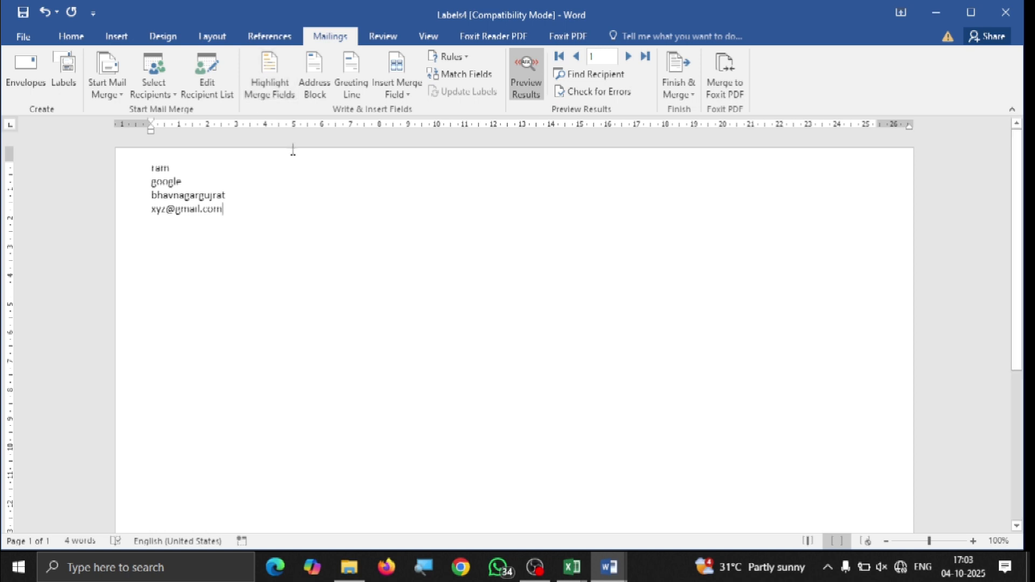
Toggle Highlight Merge Fields on and off repeatedly to compare the shaded fields.
click(274, 92)
click(275, 96)
click(275, 96)
click(274, 96)
click(274, 97)
click(273, 99)
click(274, 98)
click(273, 99)
click(273, 98)
click(274, 98)
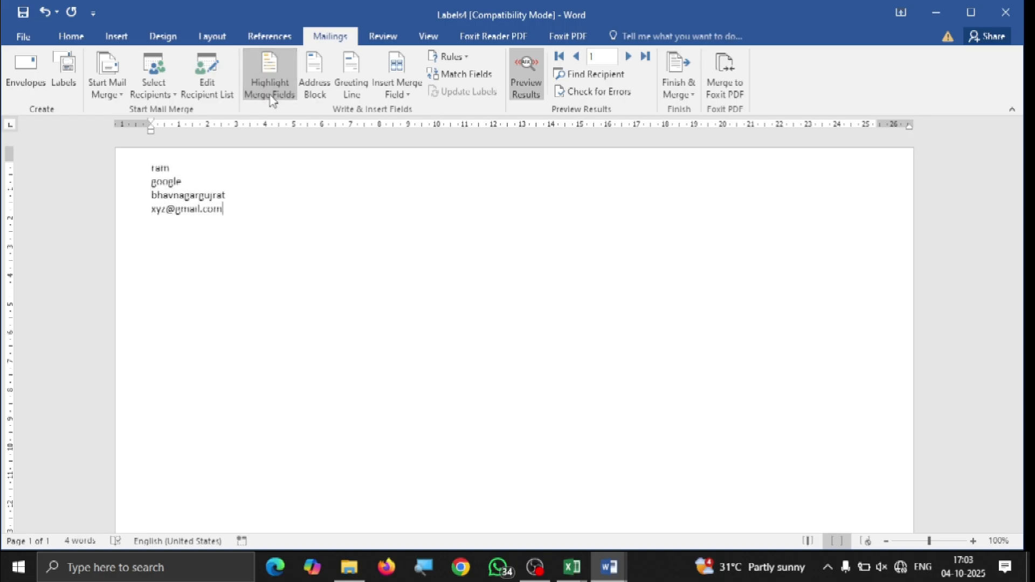
click(317, 89)
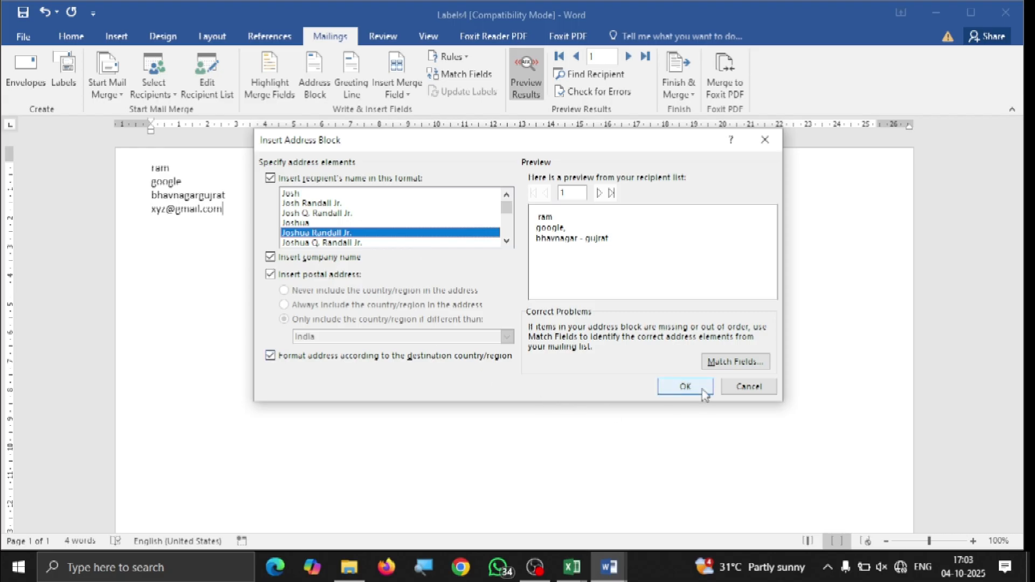
Accept the default address block (google, bhavnagar - gujrat) and add an empty line below it.
click(685, 386)
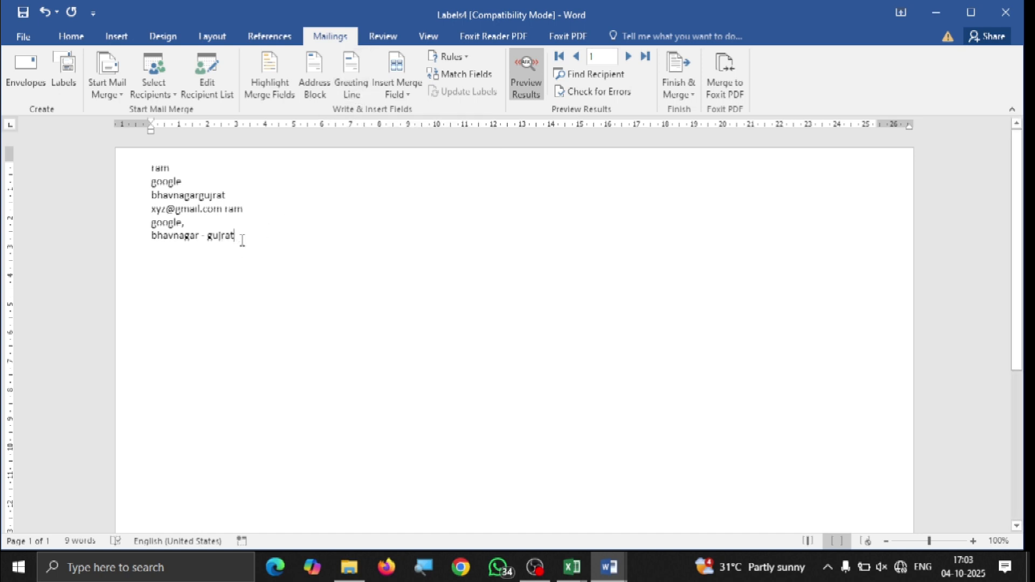
key(Return)
Insert the default 'Dear Sir or Madam,' greeting line after previewing the recipients.
click(364, 93)
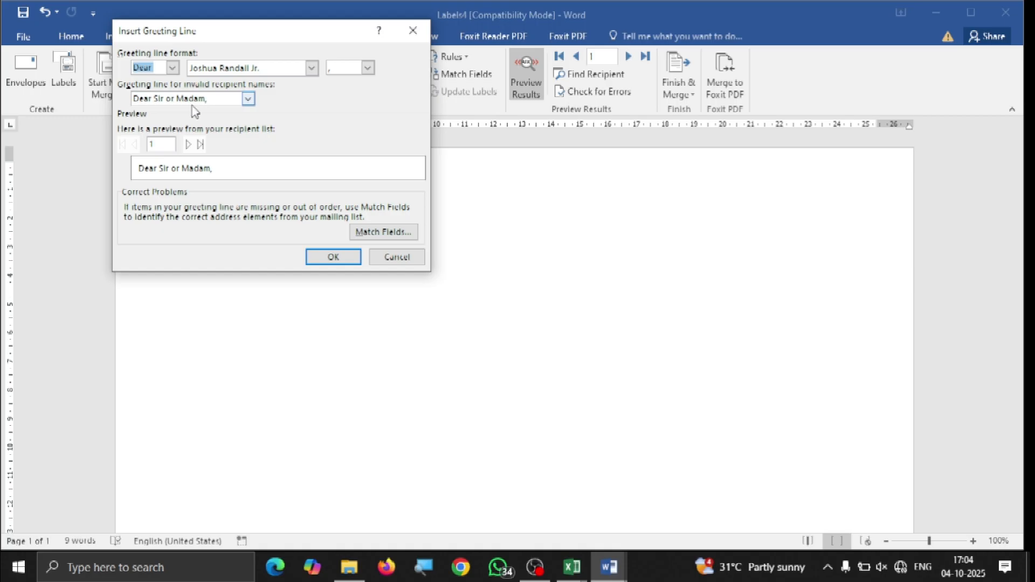
click(187, 145)
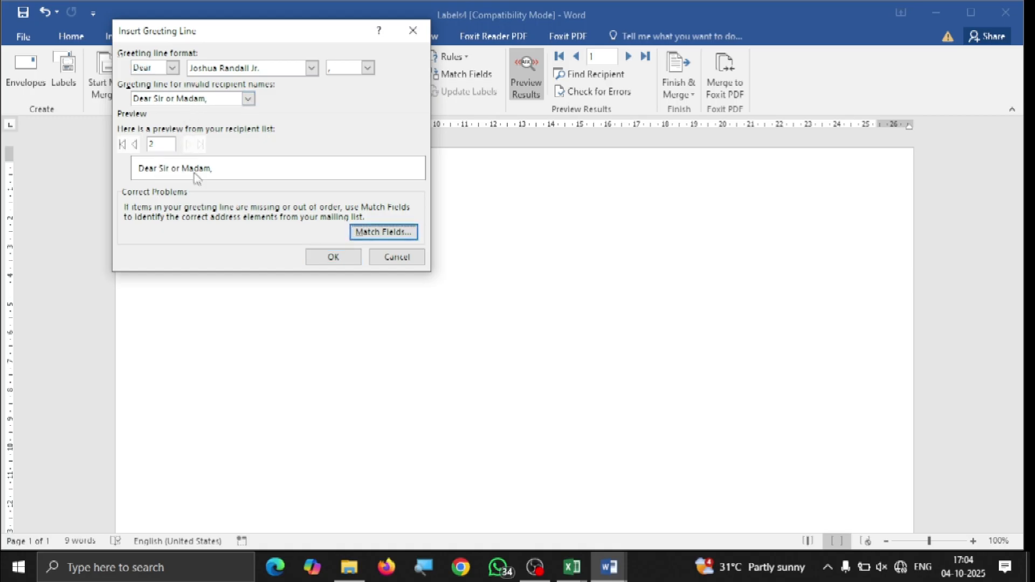
click(136, 144)
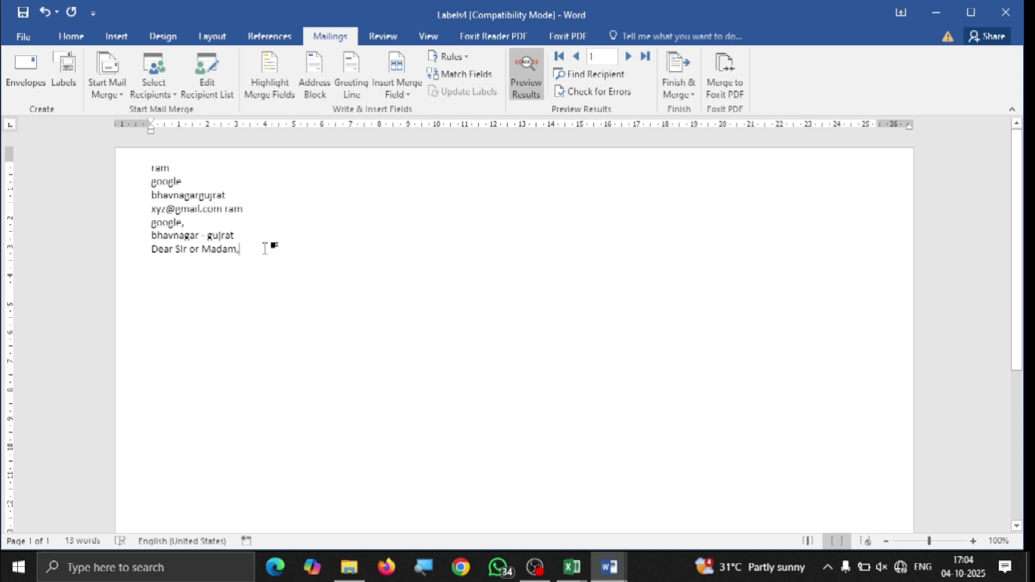
click(351, 86)
click(413, 31)
click(237, 251)
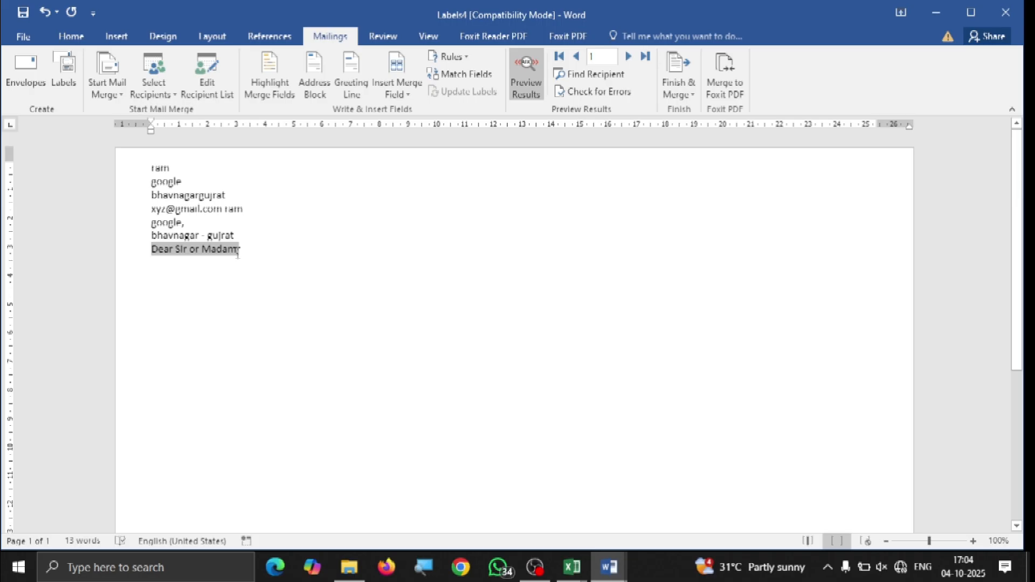
click(243, 253)
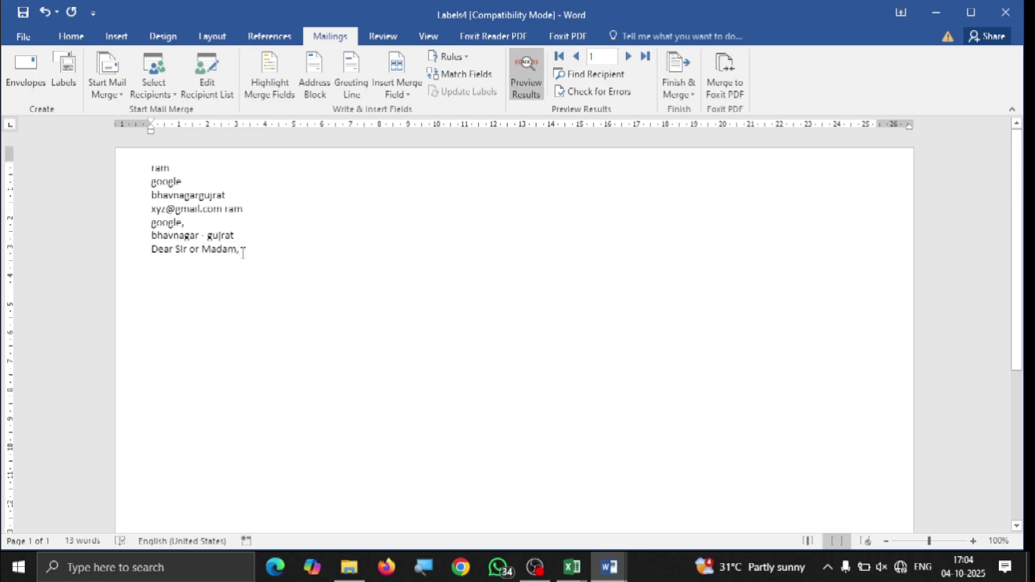
Review Match Fields: Last Name to Name, Company to Company Name, plus City and State.
click(462, 74)
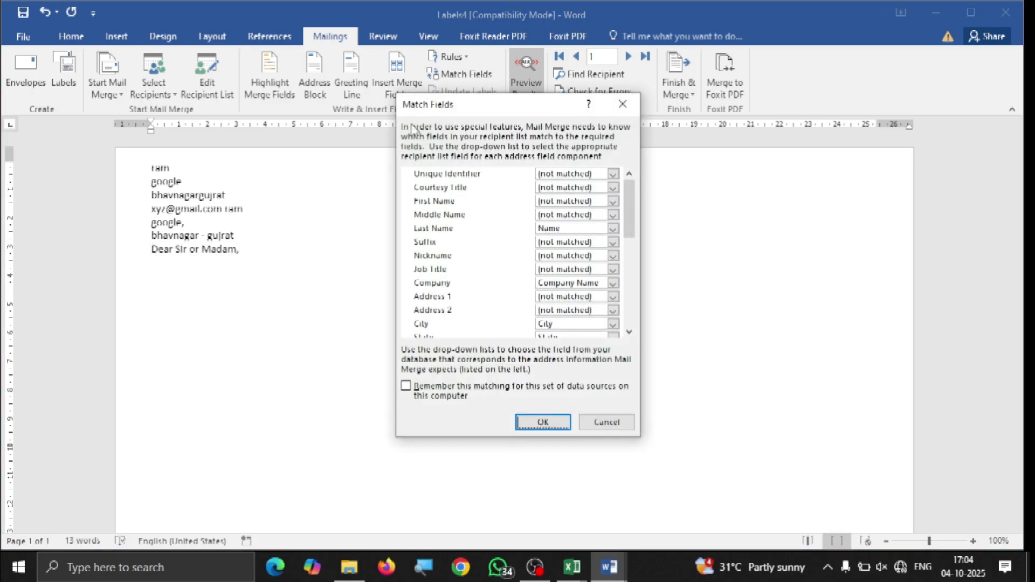
drag(467, 107, 533, 77)
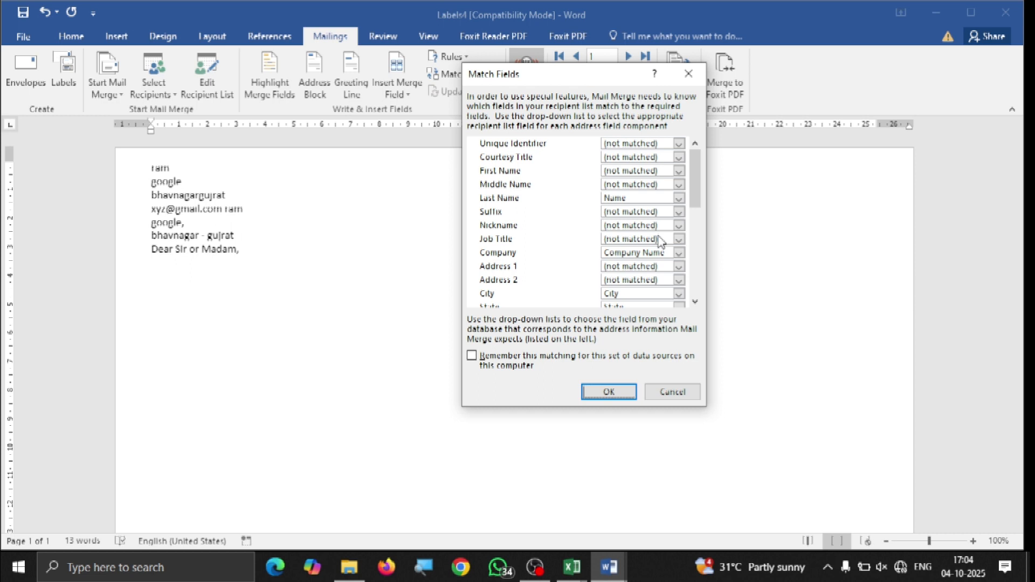
scroll(656, 251, down, 1)
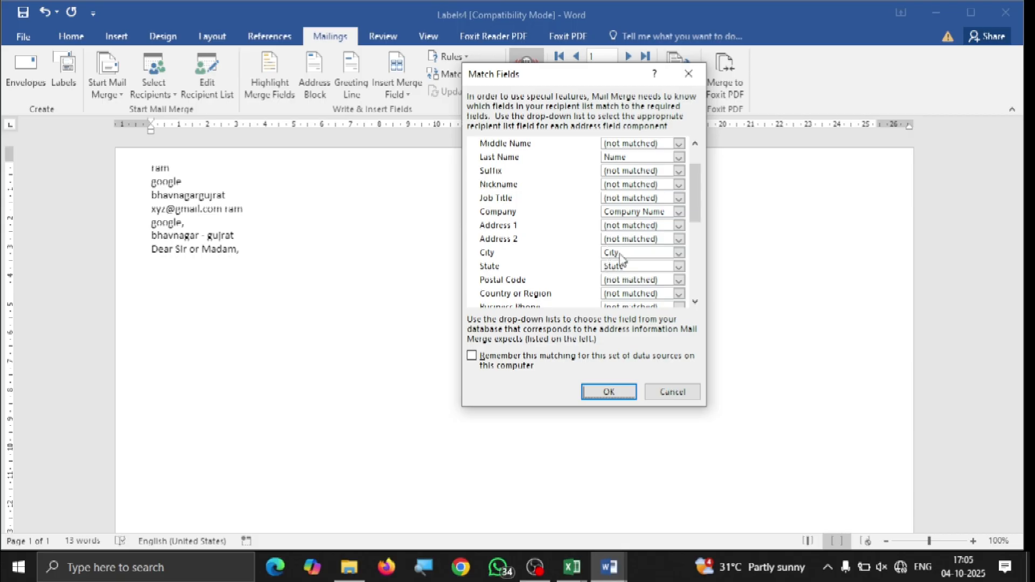
scroll(591, 254, down, 1)
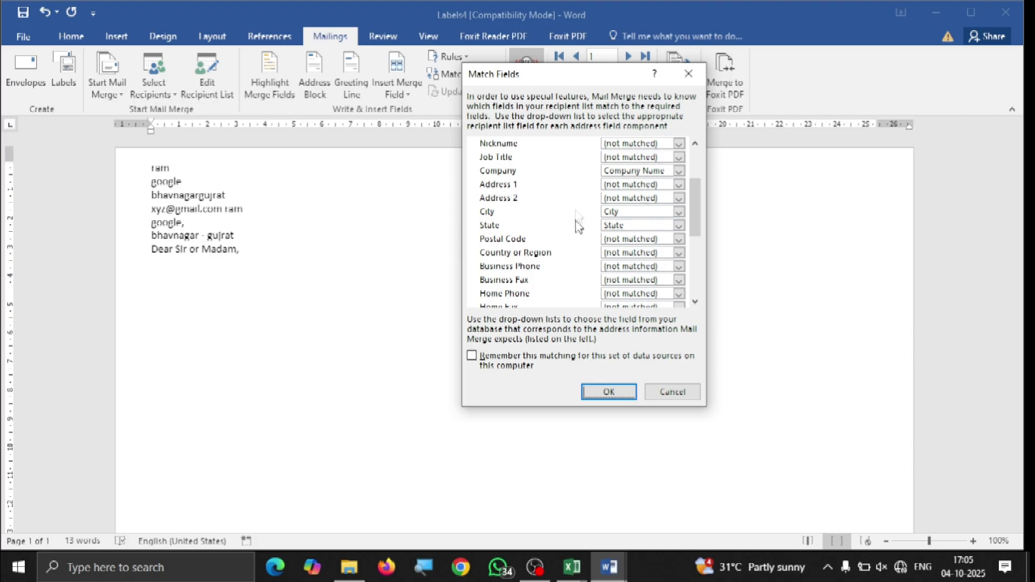
scroll(591, 245, down, 3)
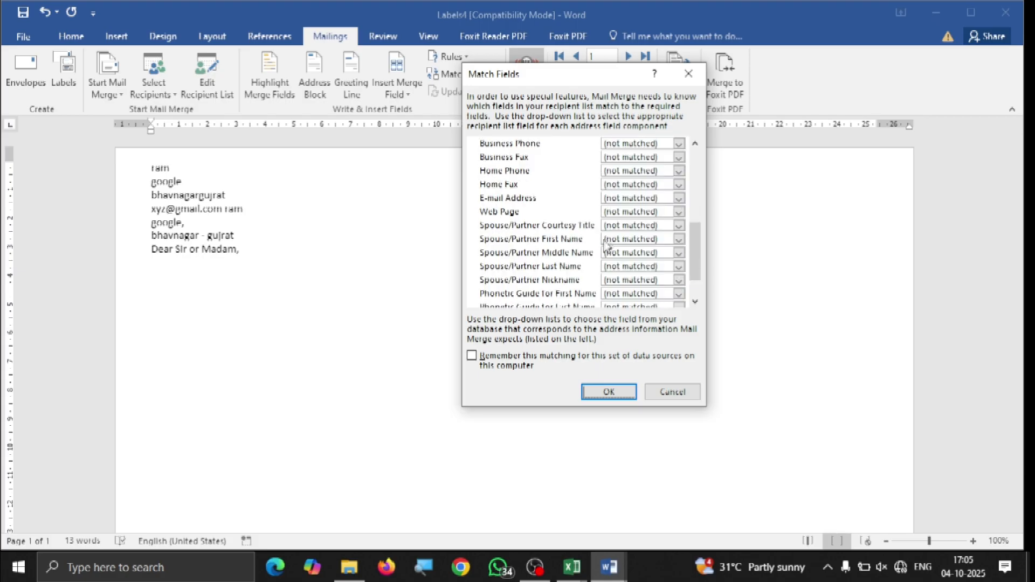
scroll(590, 244, up, 3)
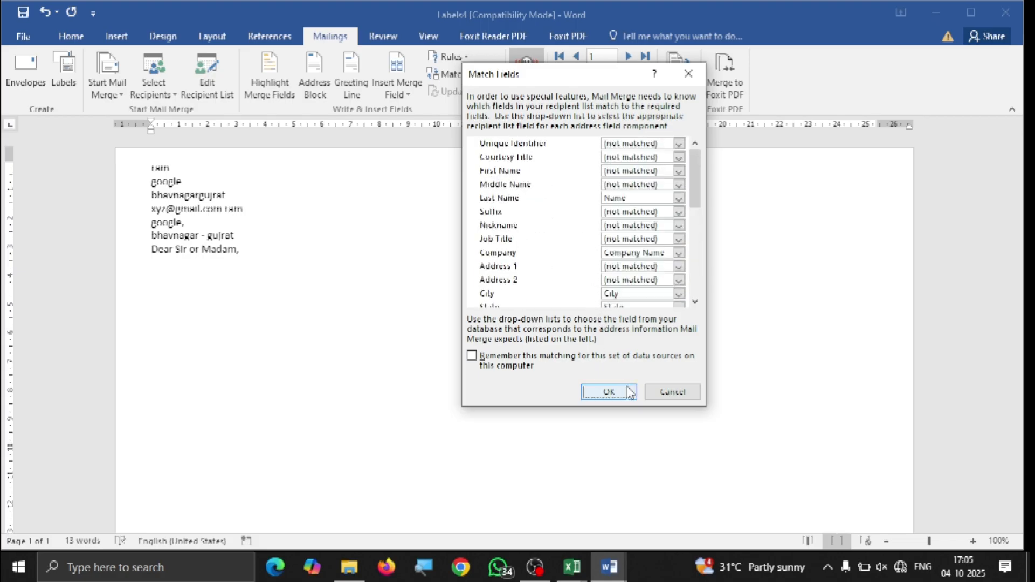
Accept the field matching and check the greeting line.
click(610, 392)
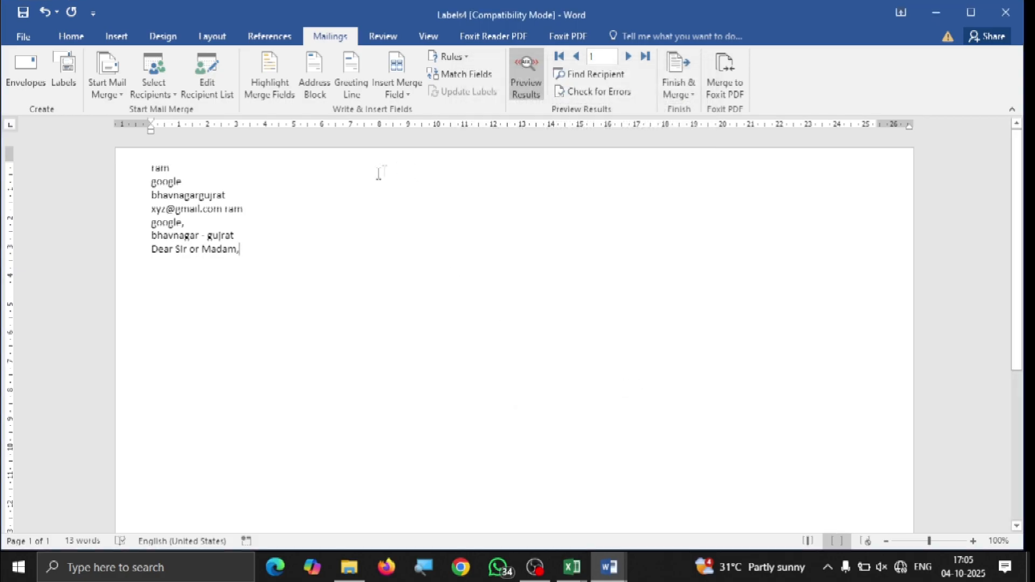
triple_click(249, 251)
click(265, 249)
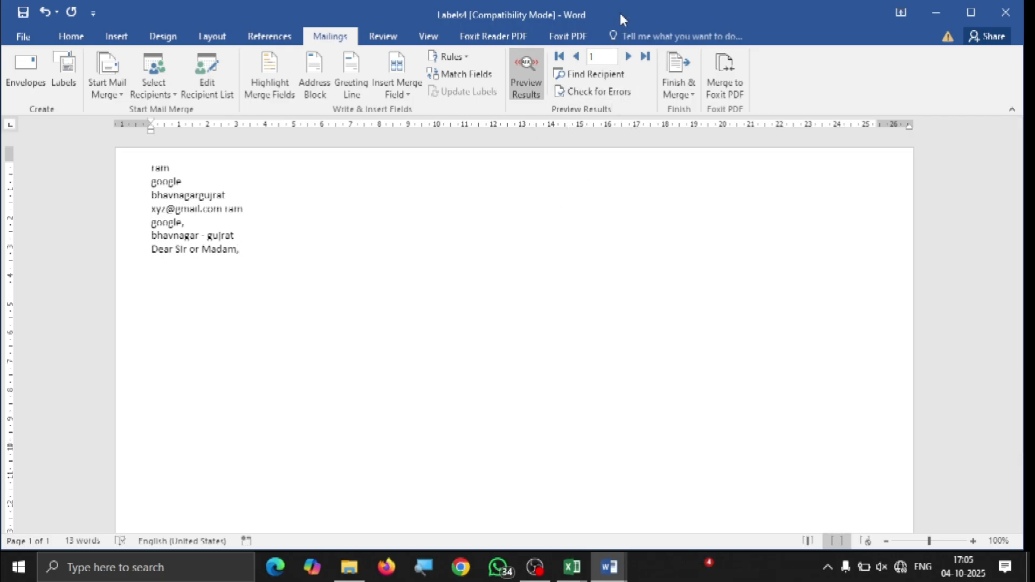
Step between recipient records 1 and 2, ending on the second recipient (microsoft).
click(624, 57)
double_click(186, 164)
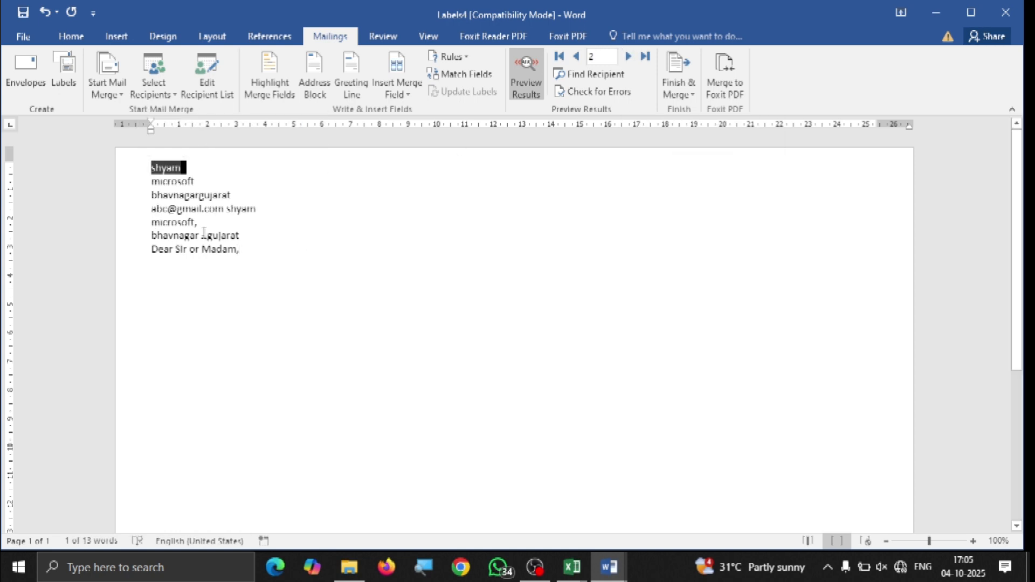
click(575, 56)
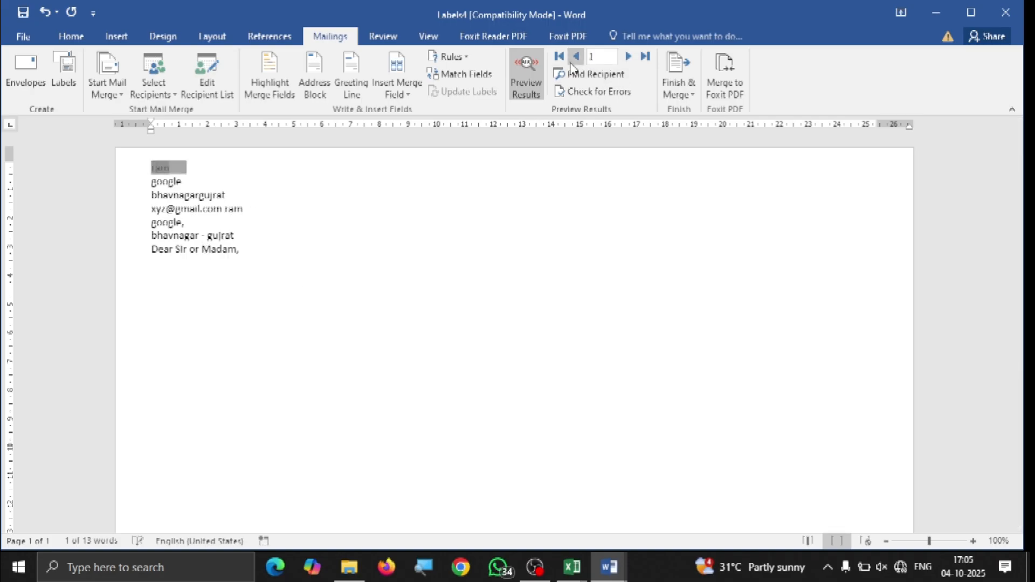
click(628, 57)
click(576, 56)
click(628, 56)
click(575, 57)
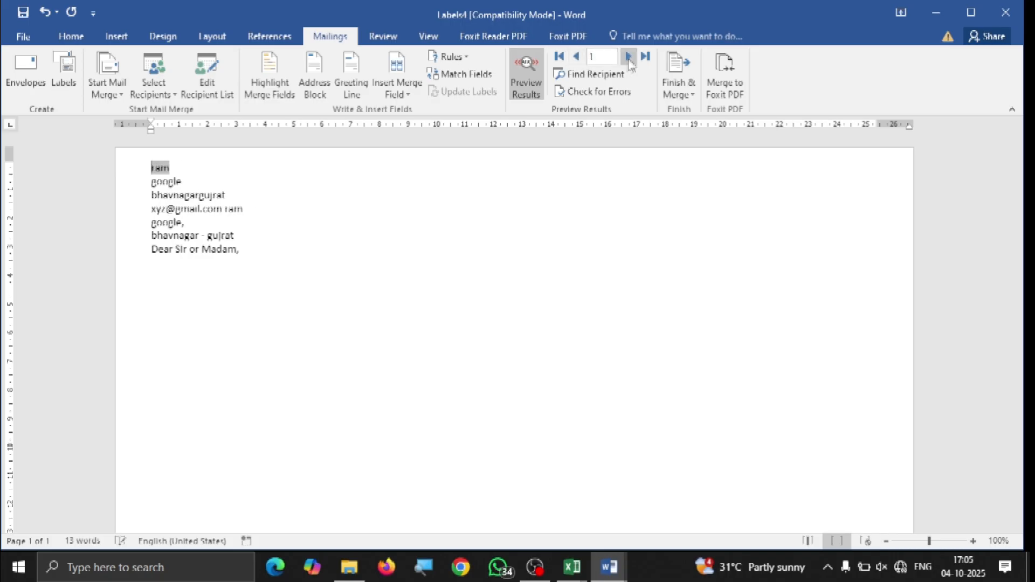
click(628, 57)
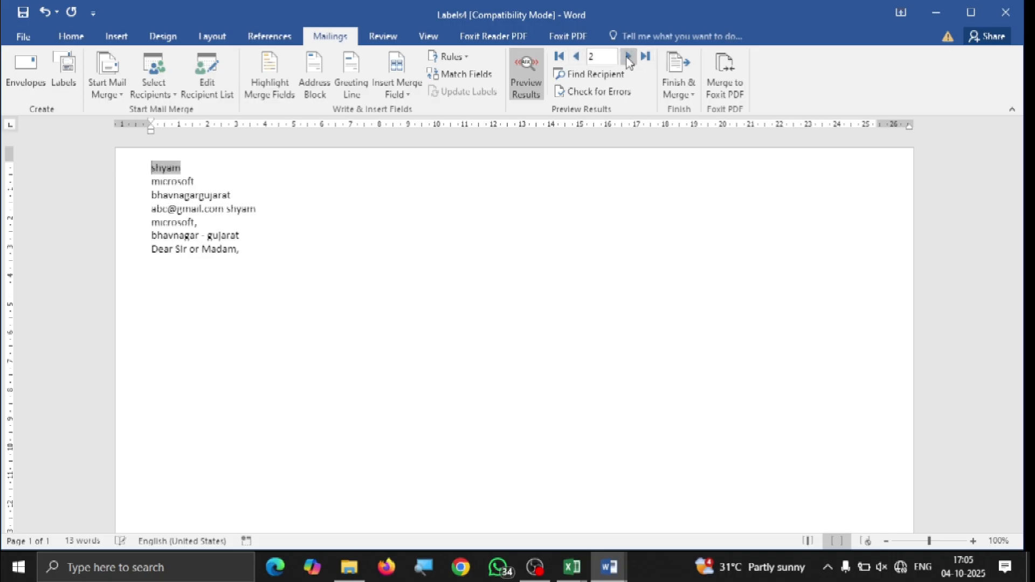
click(267, 258)
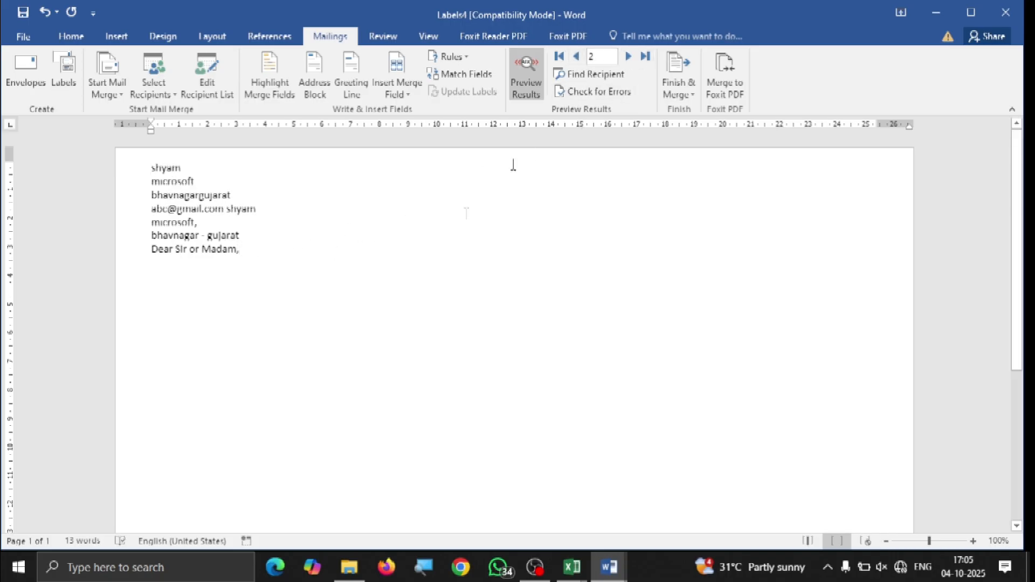
Search all recipient fields for 'ra' with Find Recipient, then open Check for Errors.
click(567, 73)
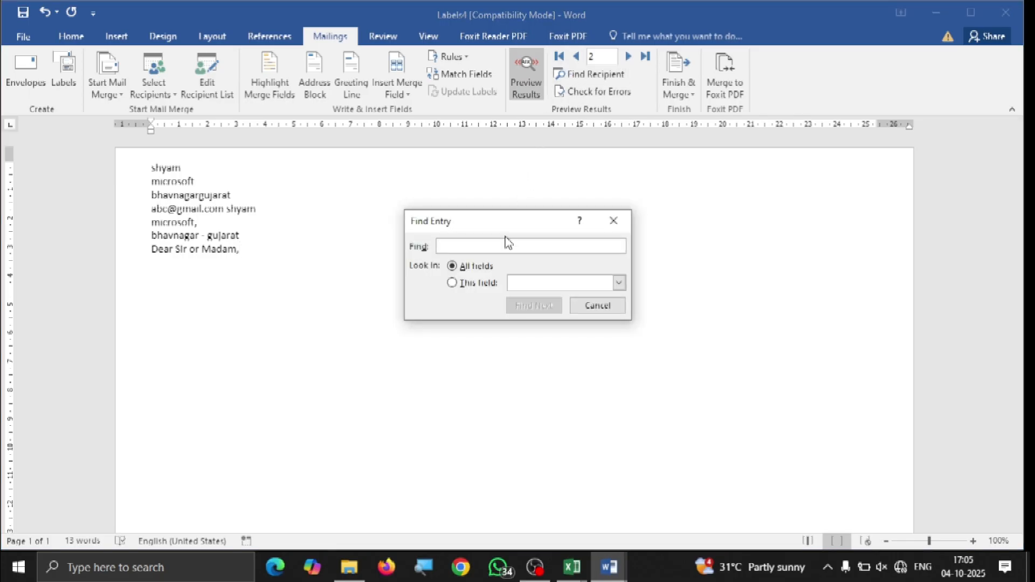
drag(506, 222, 477, 165)
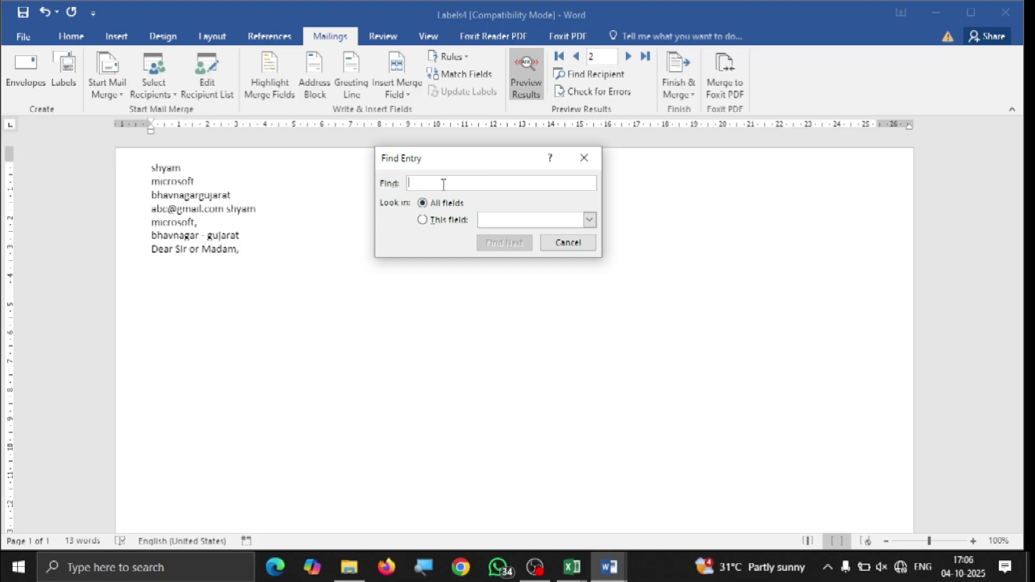
text(ram)
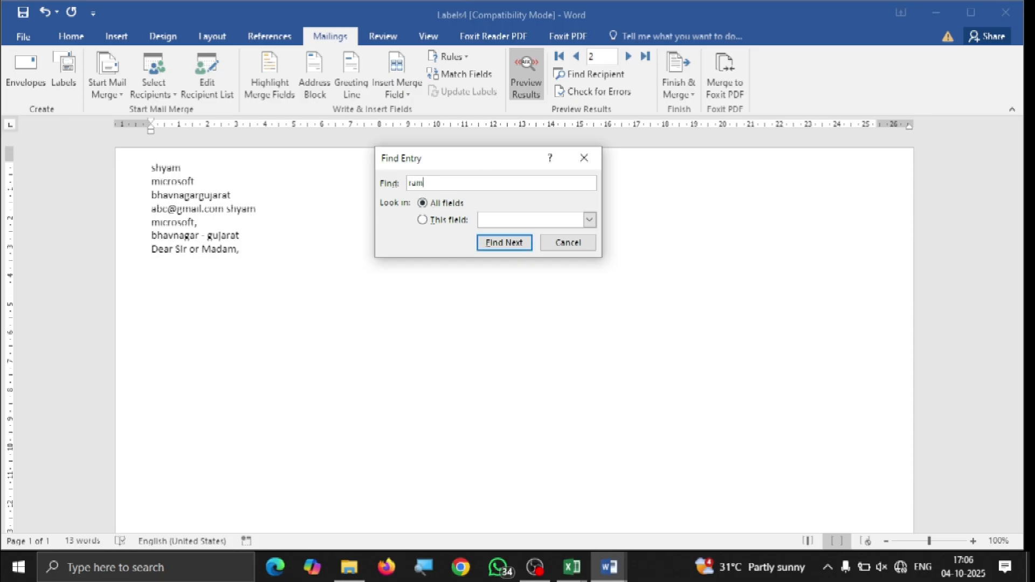
click(521, 251)
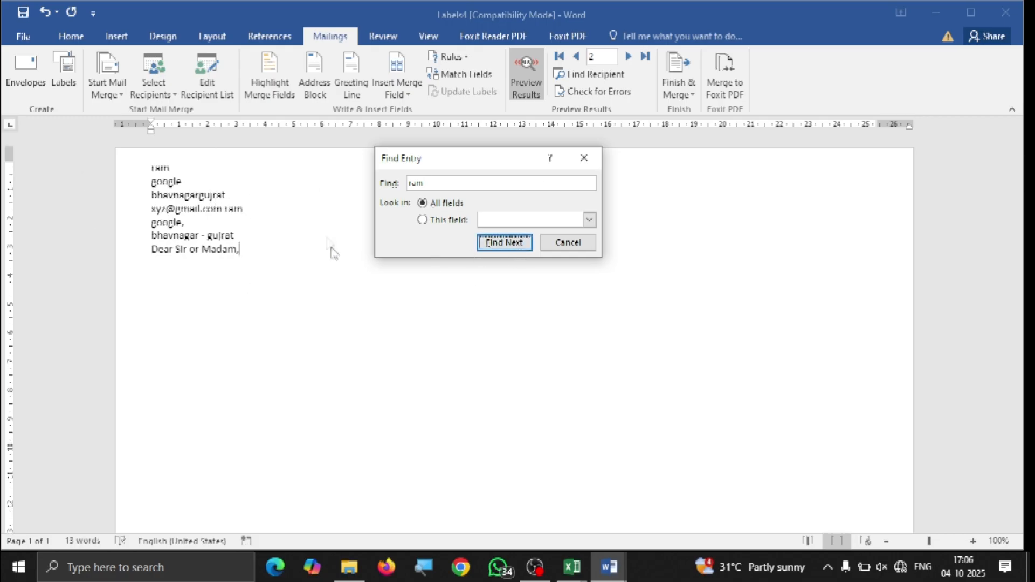
click(569, 241)
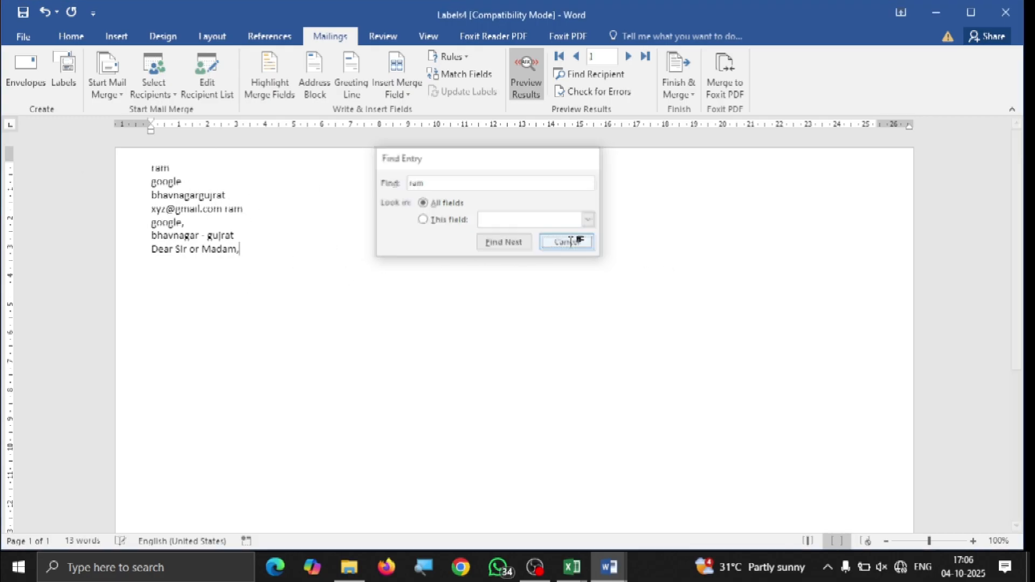
click(580, 97)
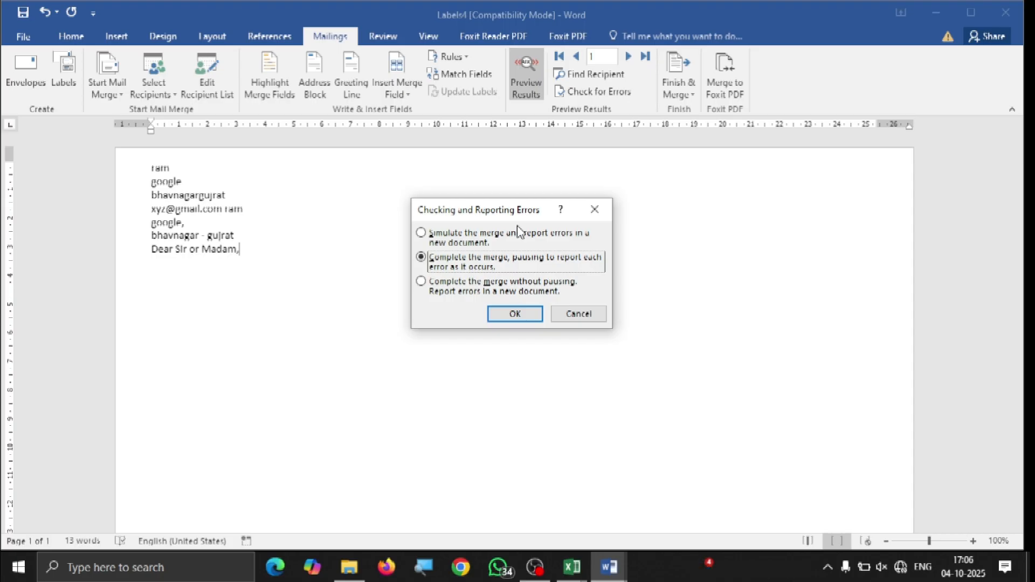
Complete the merge, pausing to report each error, into a new Letters1 document.
click(526, 315)
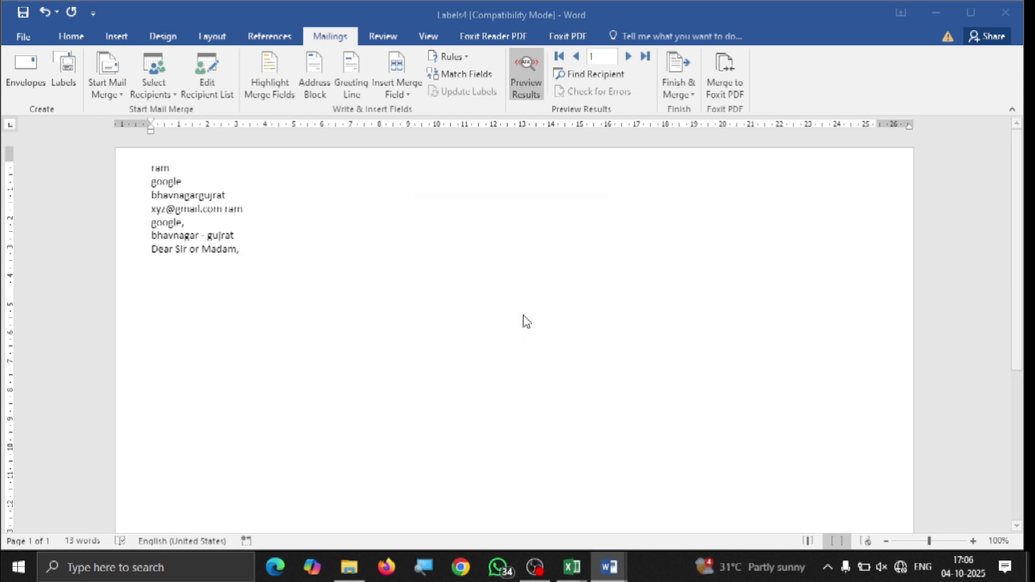
click(117, 37)
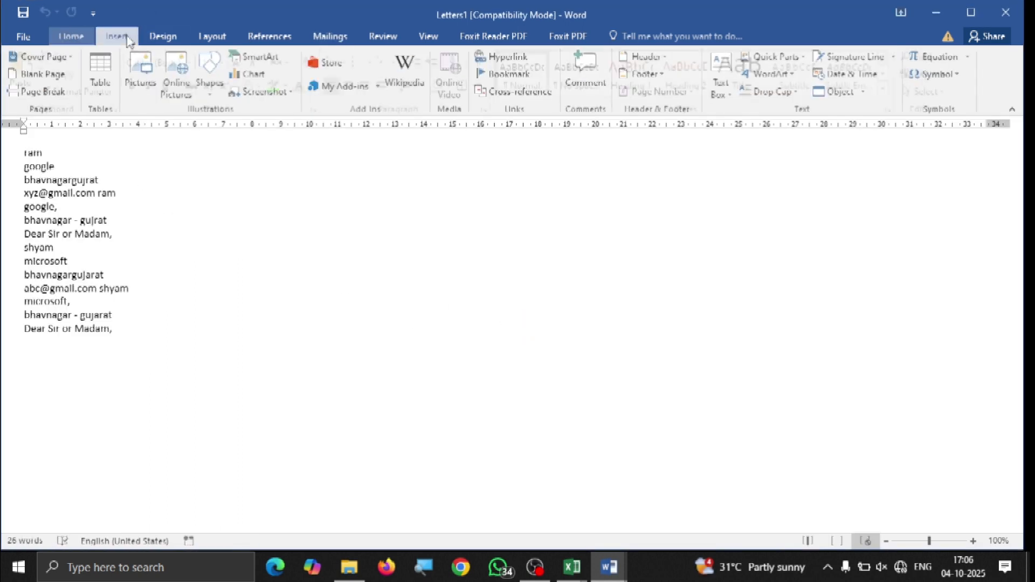
click(343, 39)
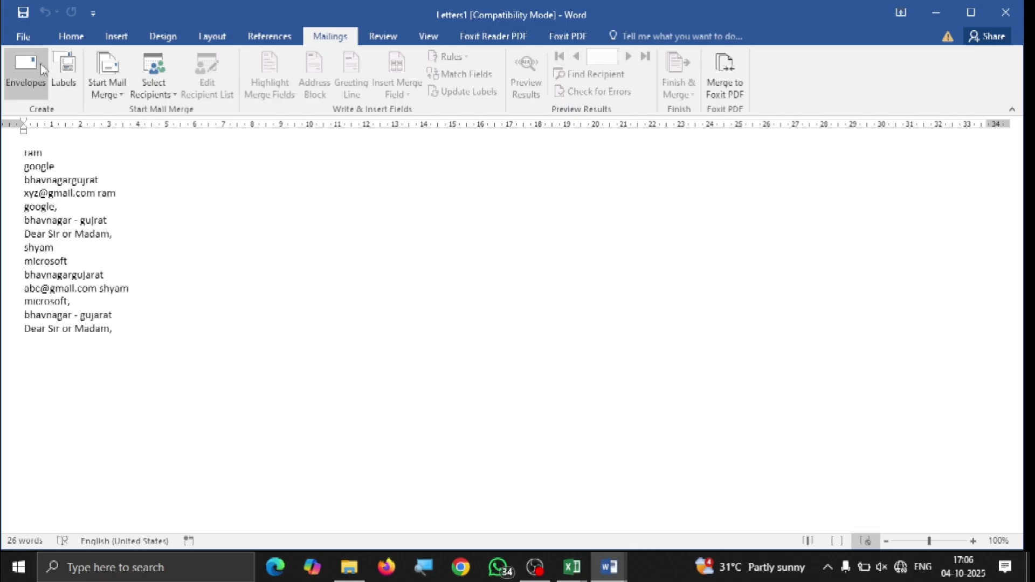
Restart the mail merge and link it to the existing 123word recipient list.
click(113, 95)
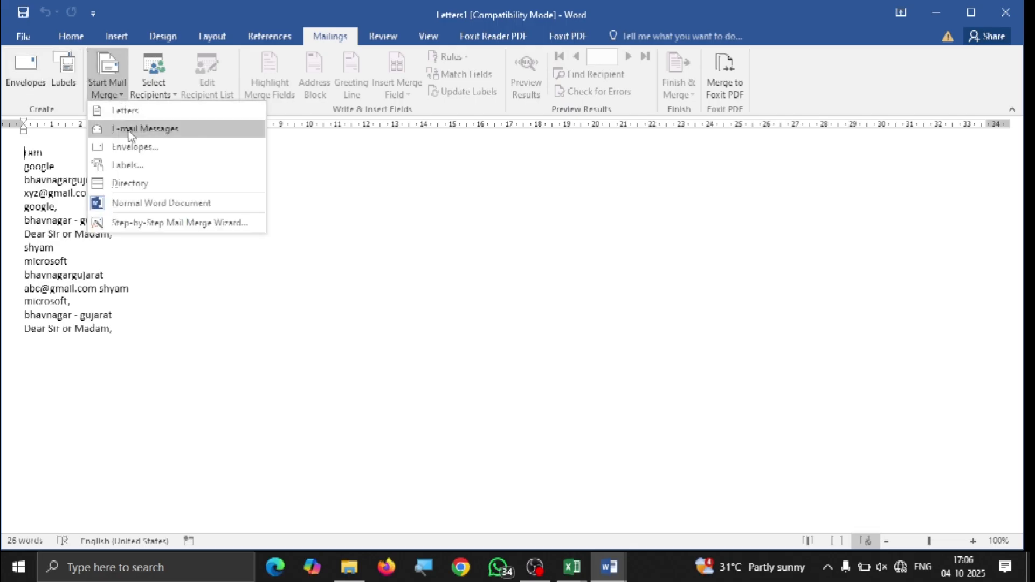
click(116, 130)
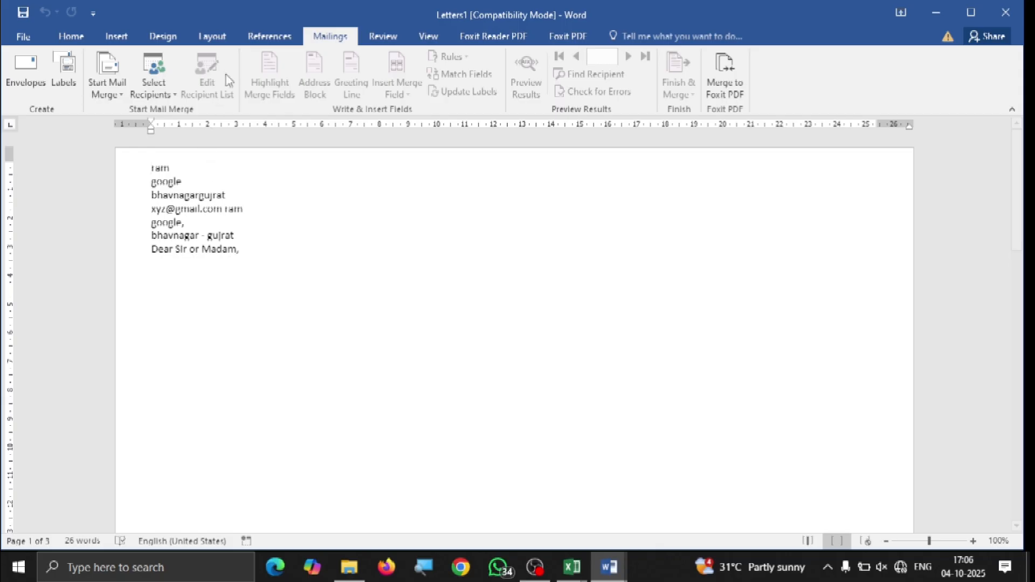
click(155, 91)
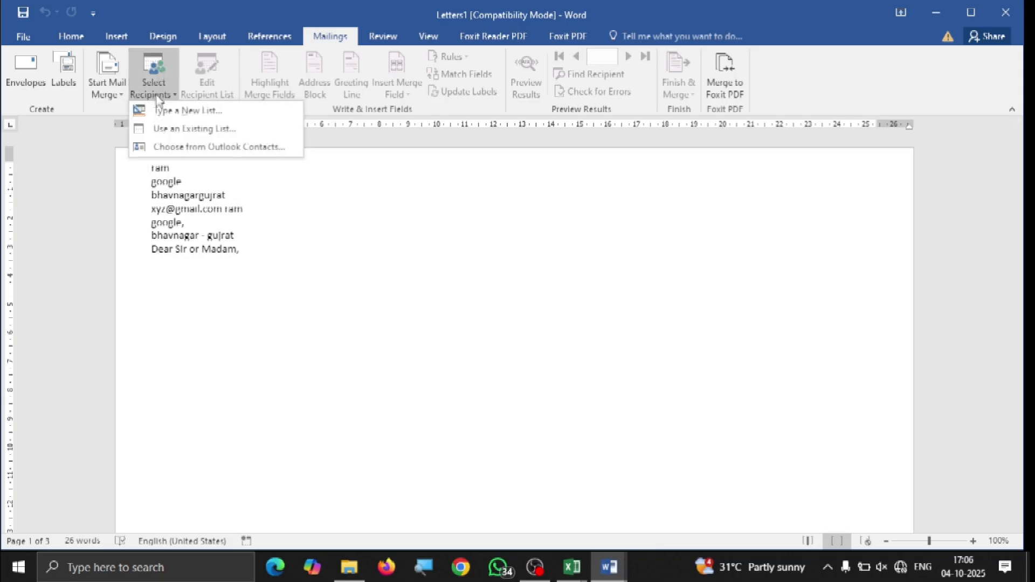
click(177, 129)
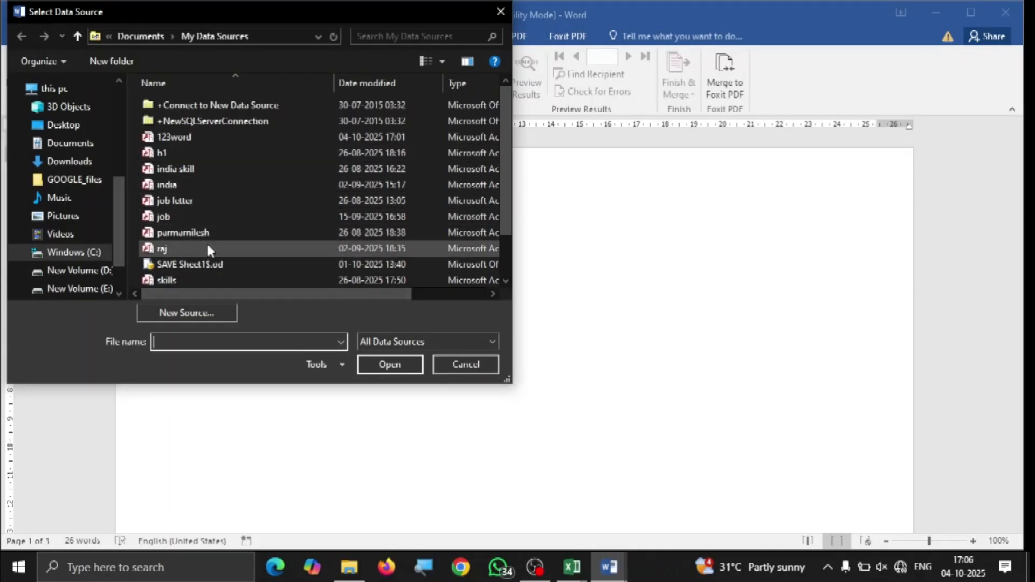
scroll(207, 247, down, 1)
scroll(207, 249, up, 1)
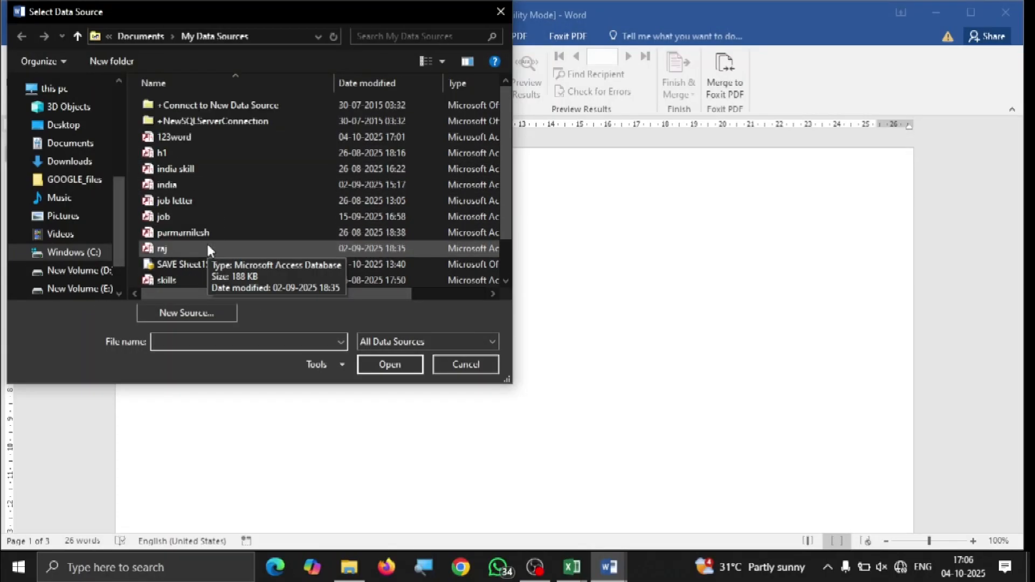
click(210, 136)
click(375, 364)
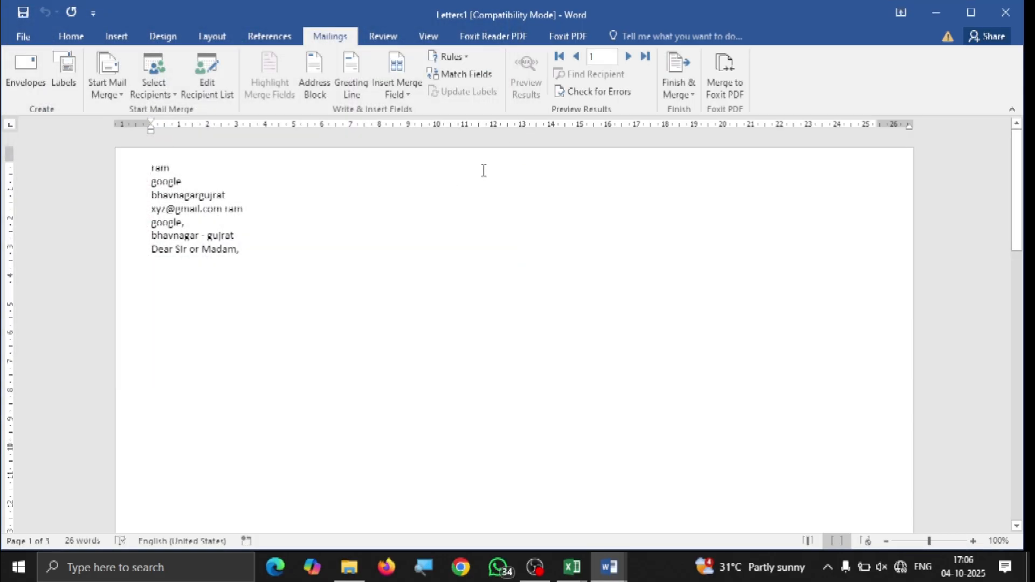
mouse_move(214, 237)
Set up Edit Individual Documents for records 50 to 60, then cancel it.
click(675, 87)
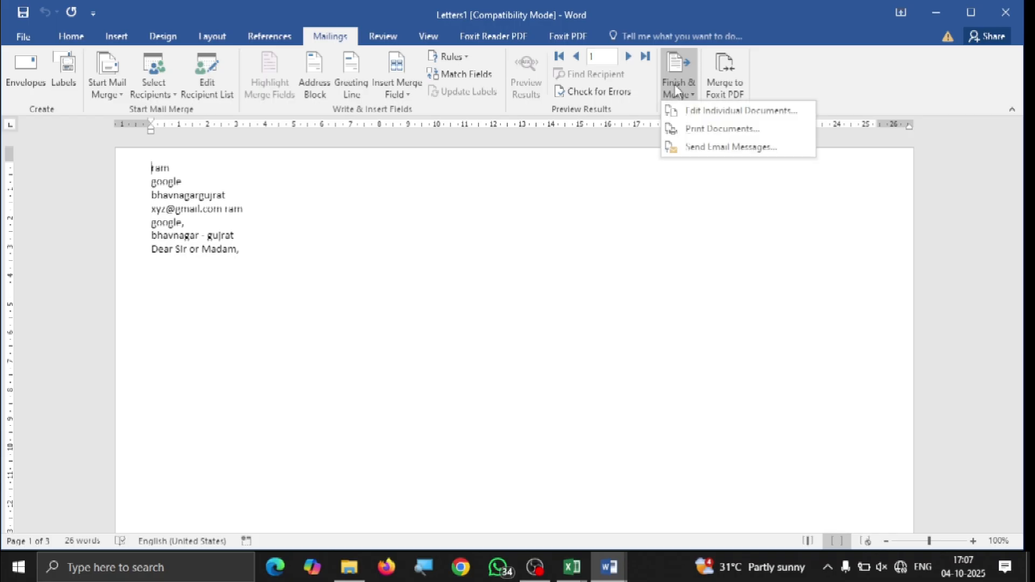
click(695, 113)
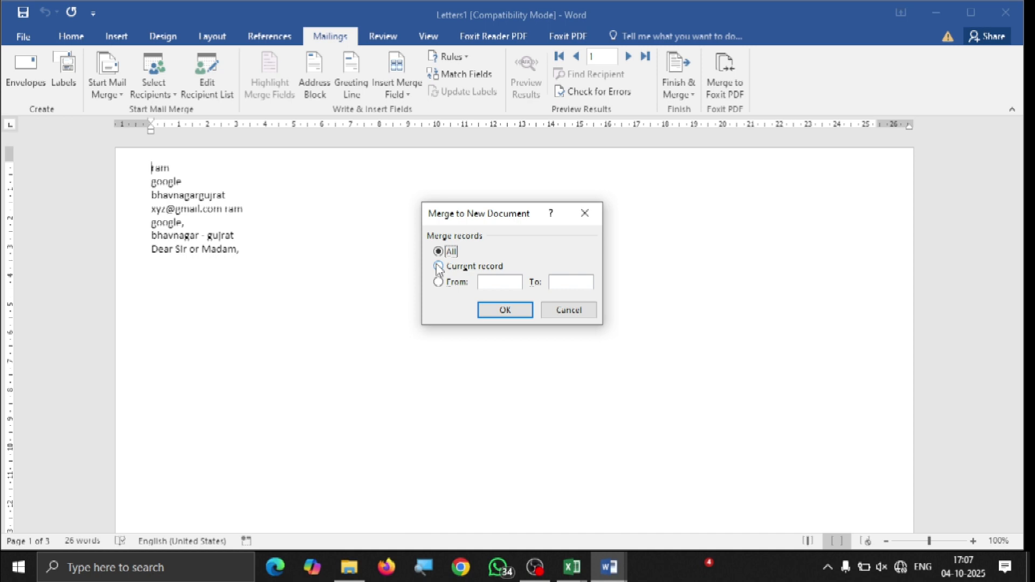
click(511, 282)
text(50)
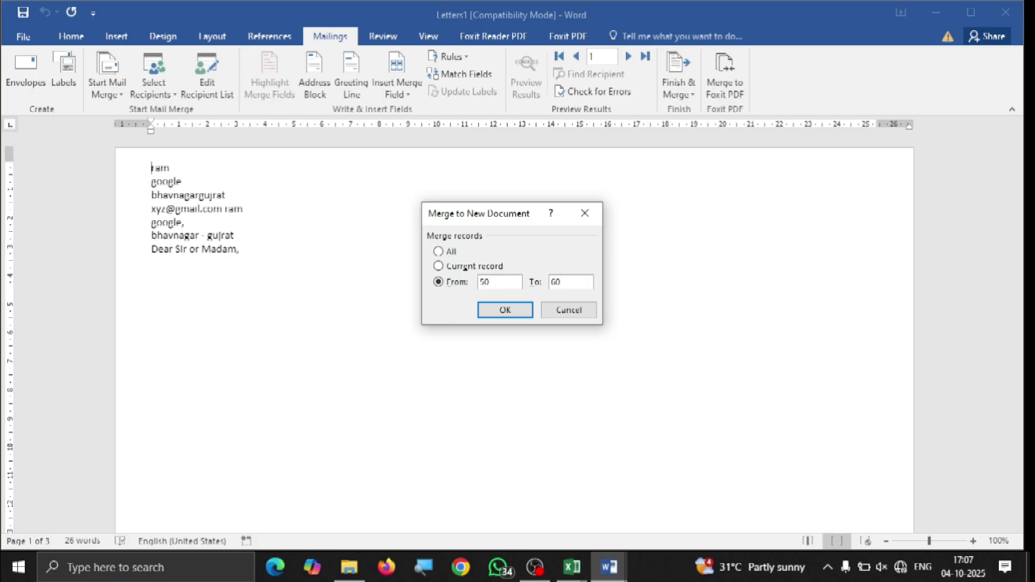
click(588, 309)
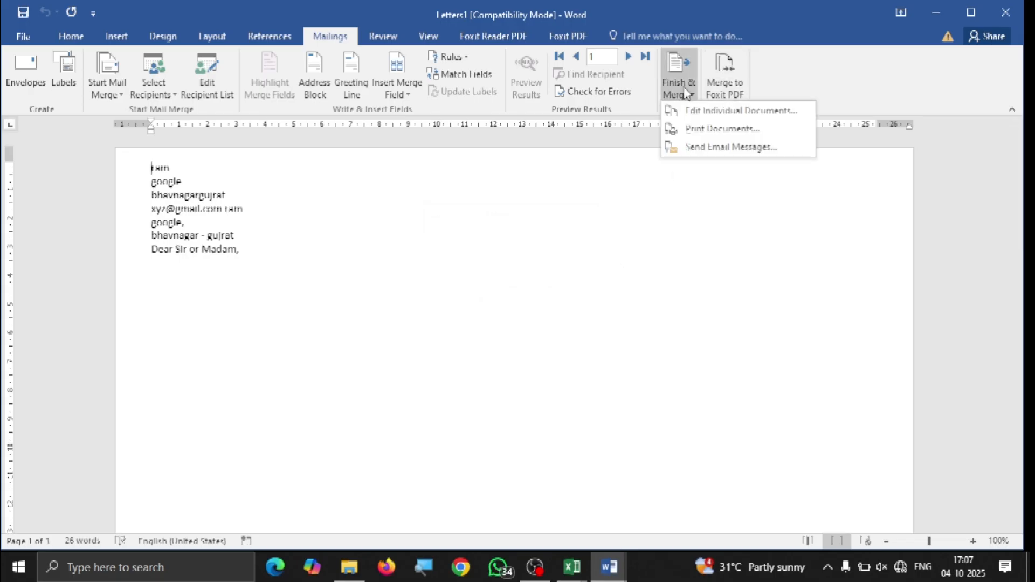
Send the merge as e-mail with subject 'letter' in Plain text format.
click(719, 148)
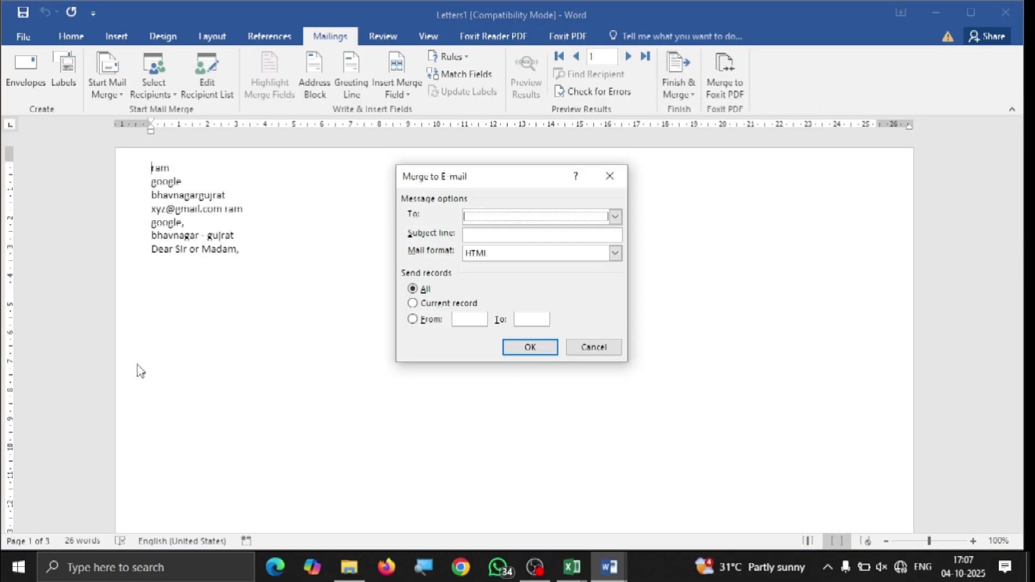
click(471, 218)
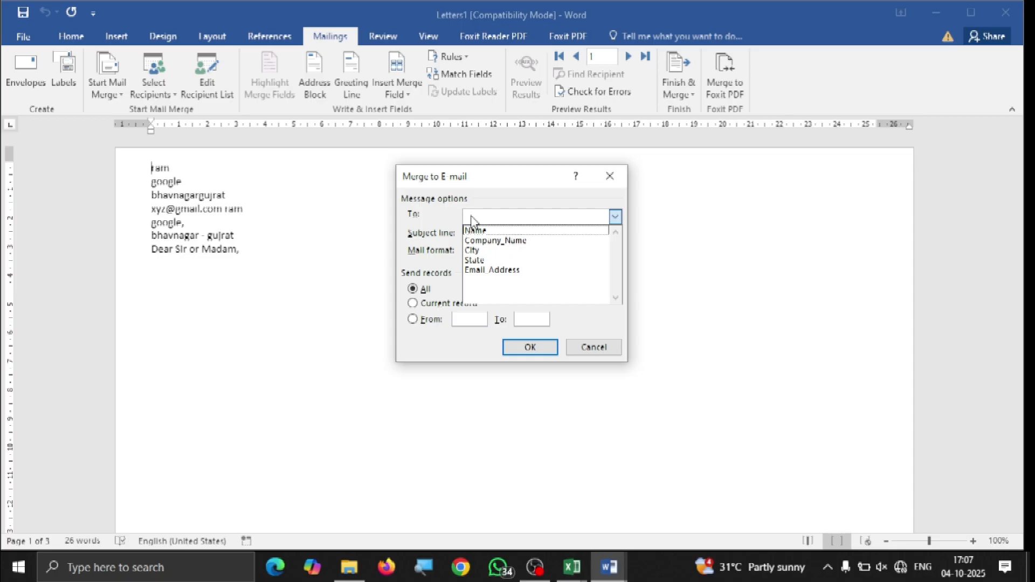
click(391, 261)
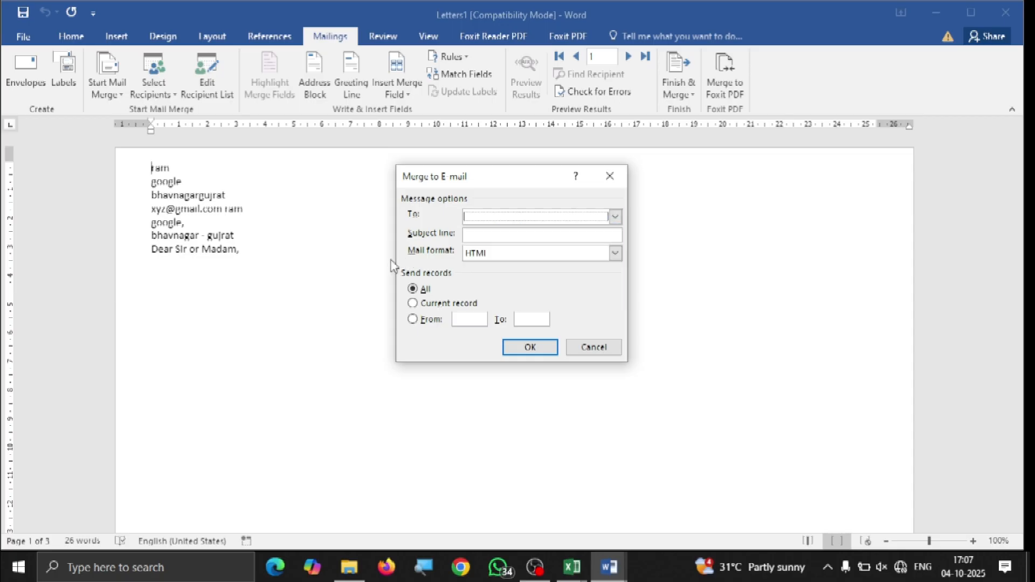
click(485, 240)
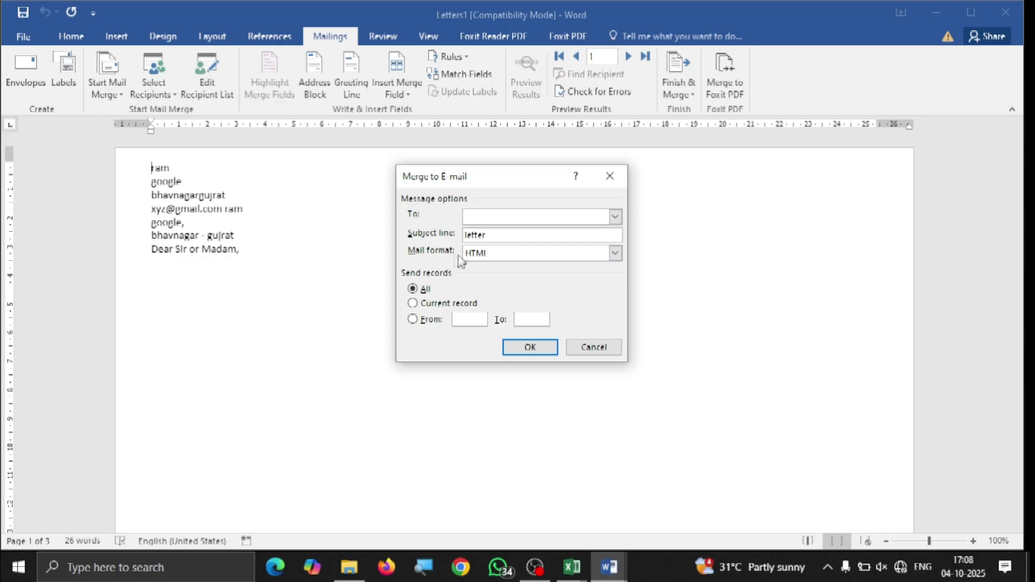
click(616, 258)
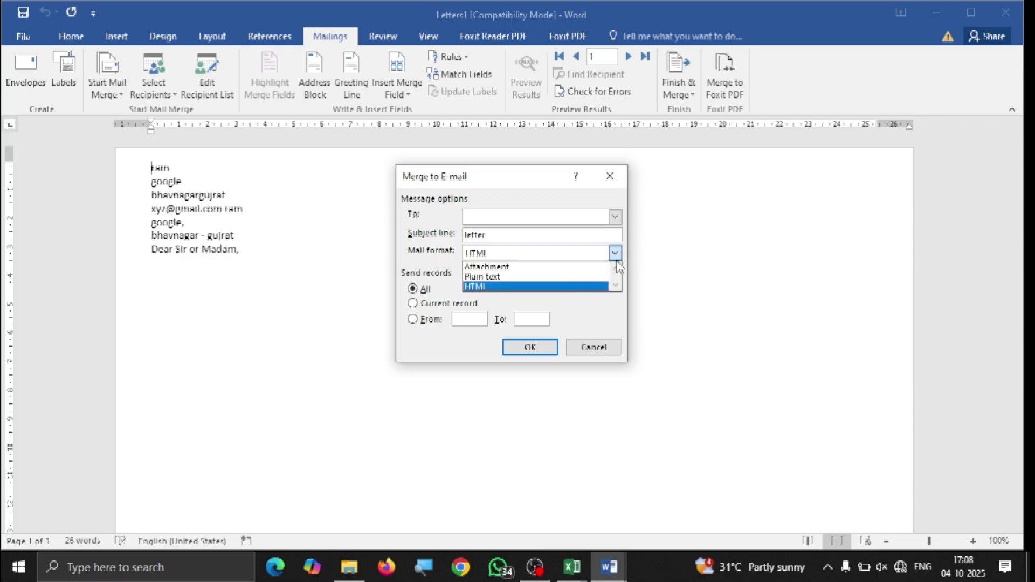
click(563, 286)
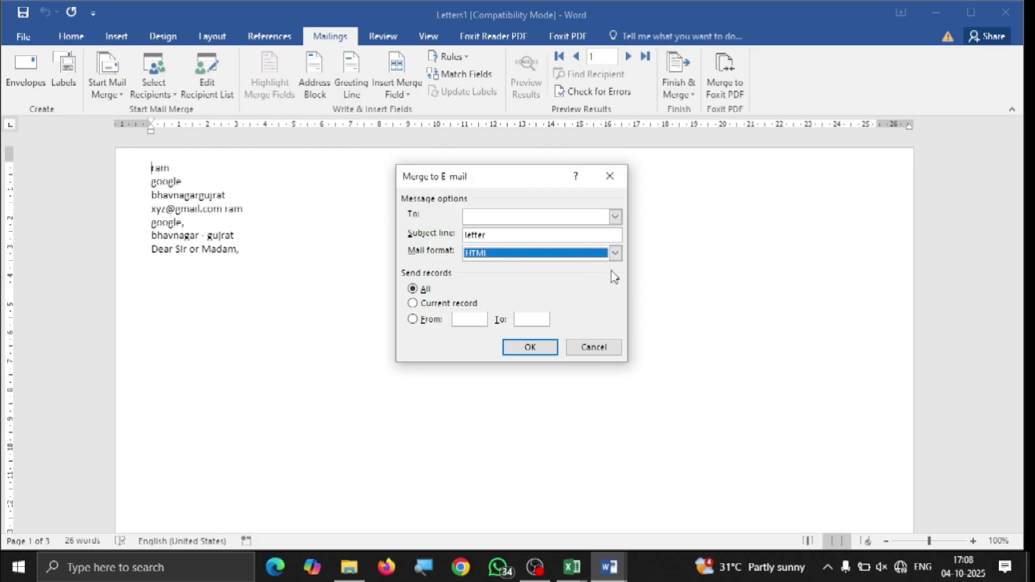
click(615, 252)
click(558, 278)
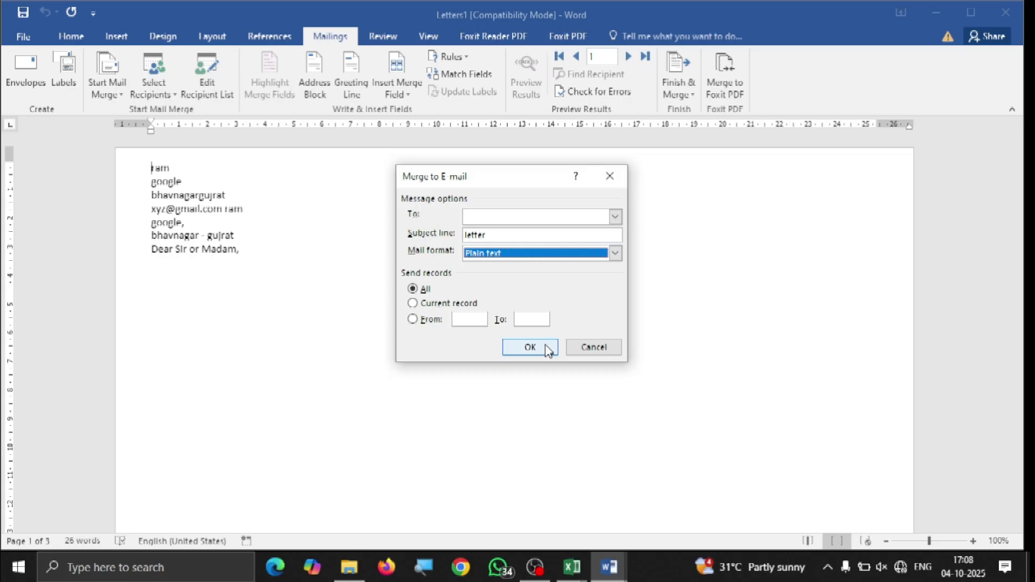
click(592, 348)
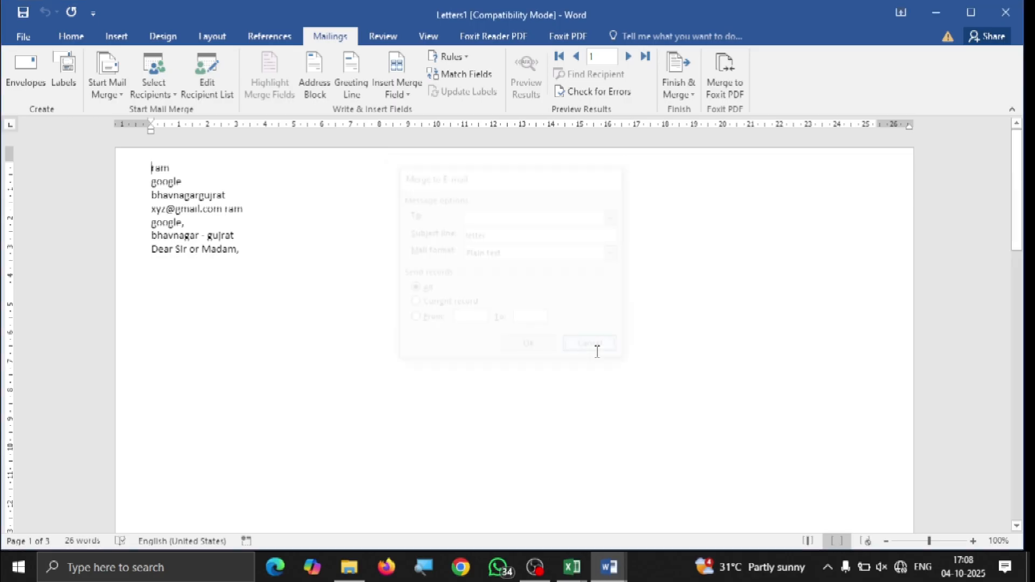
Cancel the Merge to Foxit PDF settings in Letters1, then minimise Letters1 to reveal Labels4.
click(728, 95)
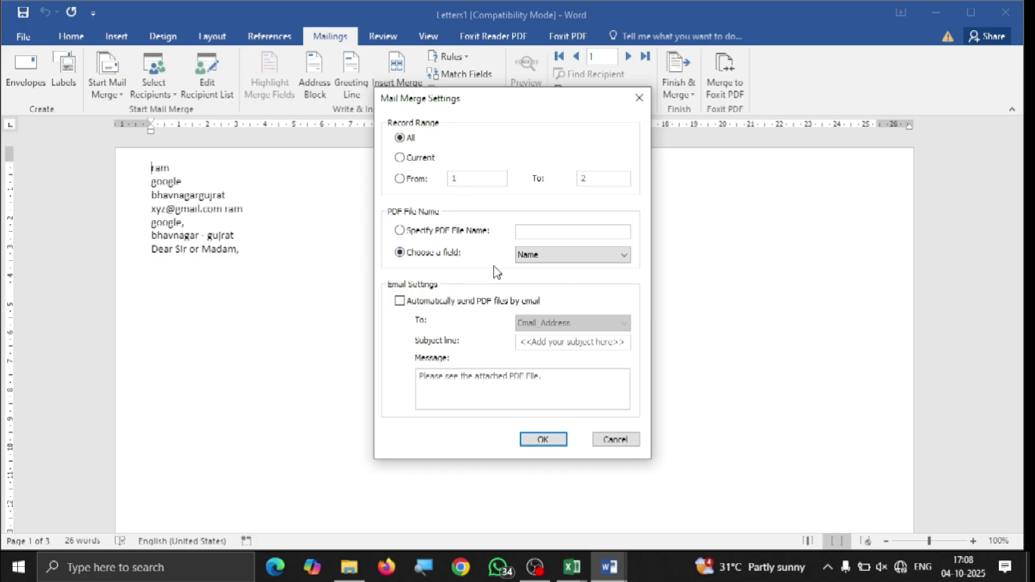
click(614, 440)
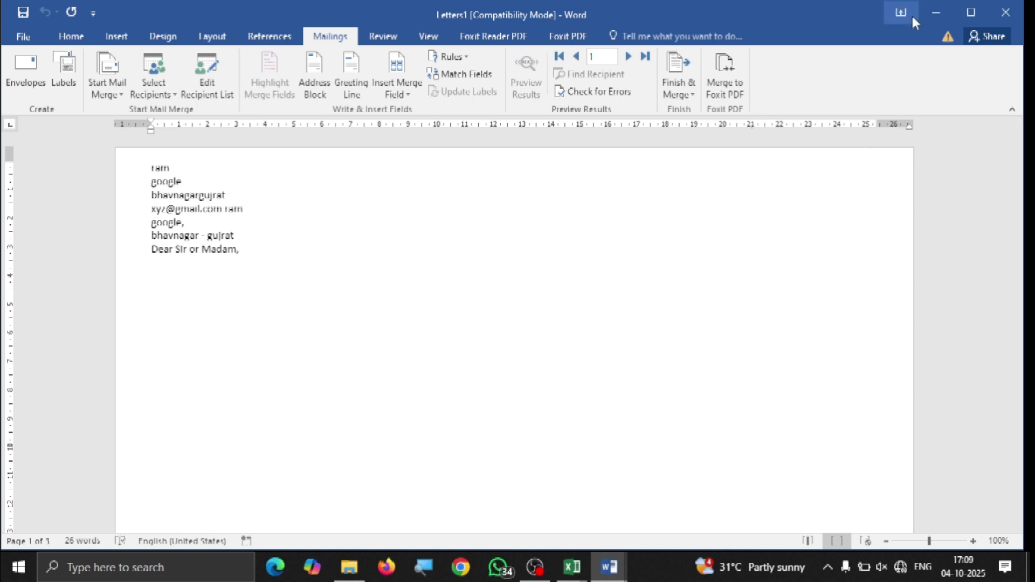
click(936, 14)
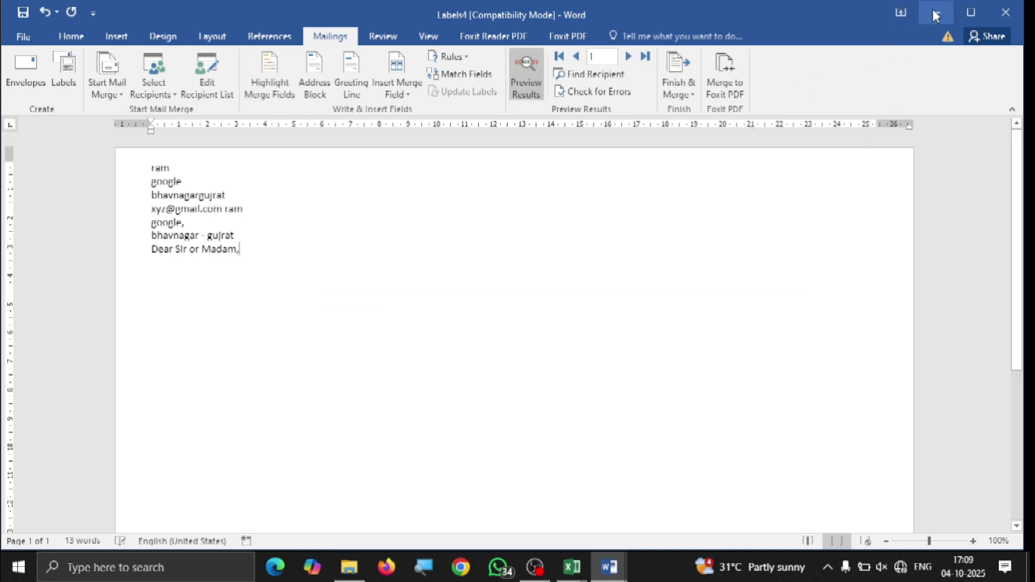
For Labels4, name the merged PDFs by Name and auto-email them to Email_Address.
click(714, 65)
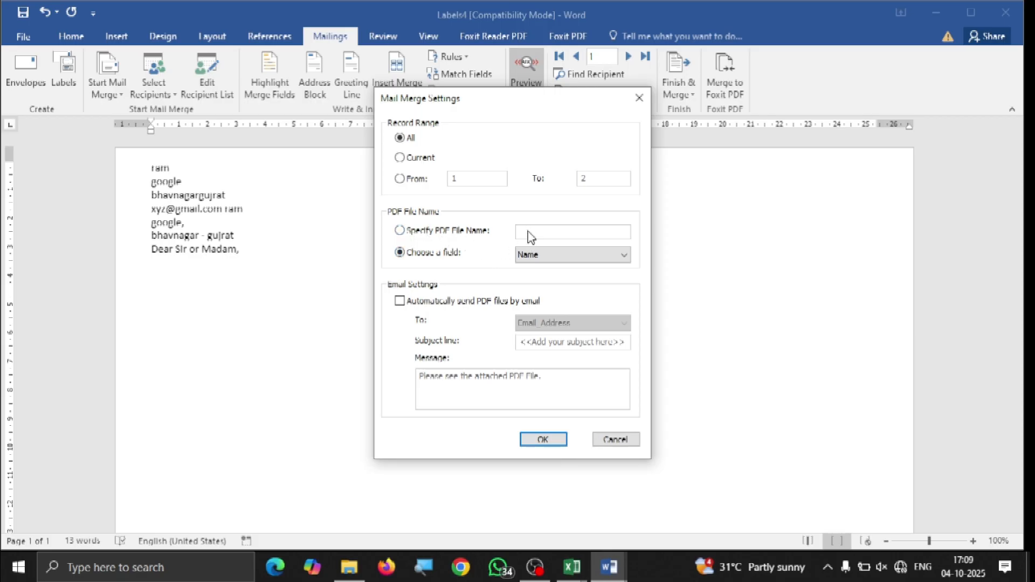
click(531, 254)
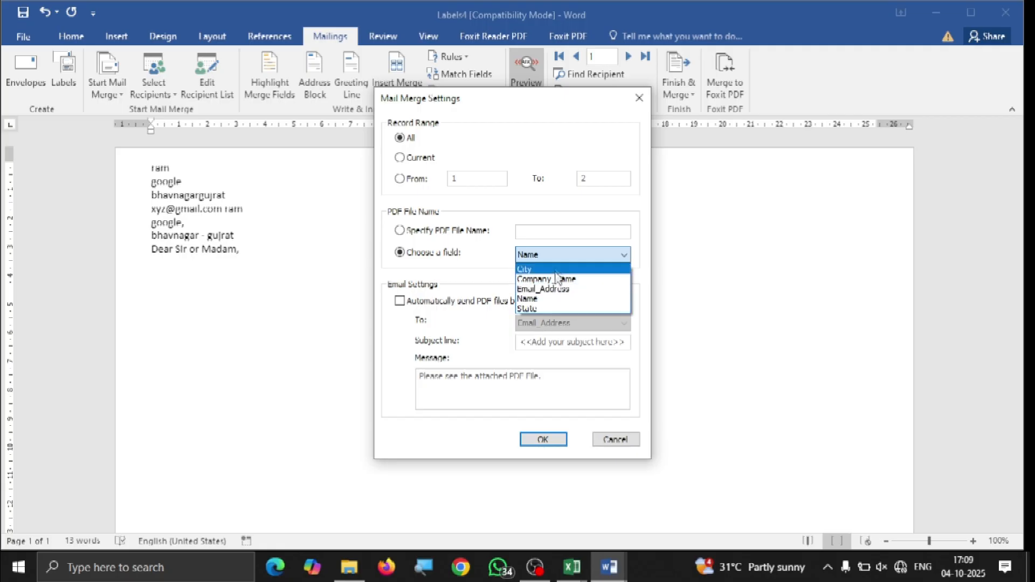
click(438, 270)
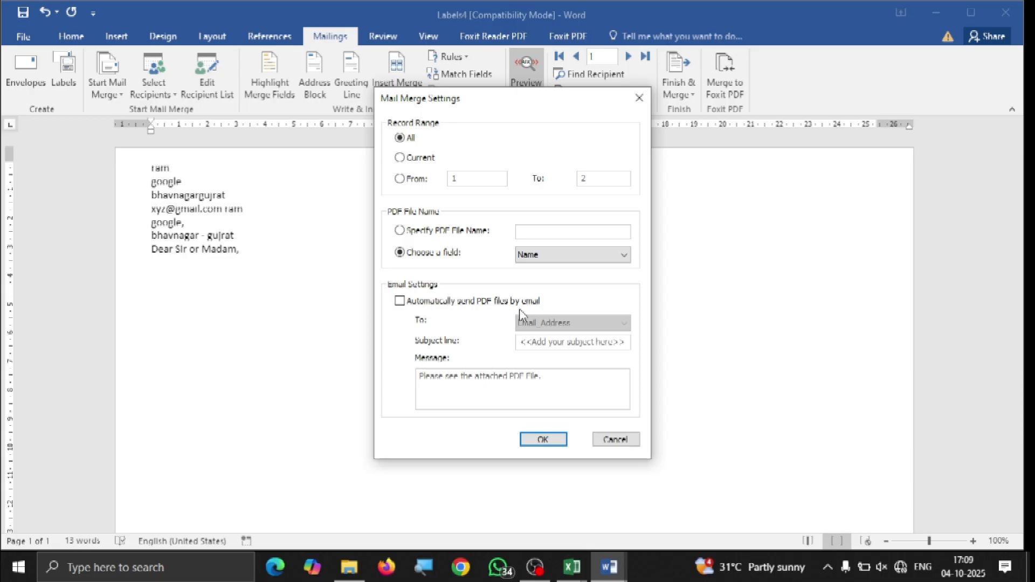
click(399, 300)
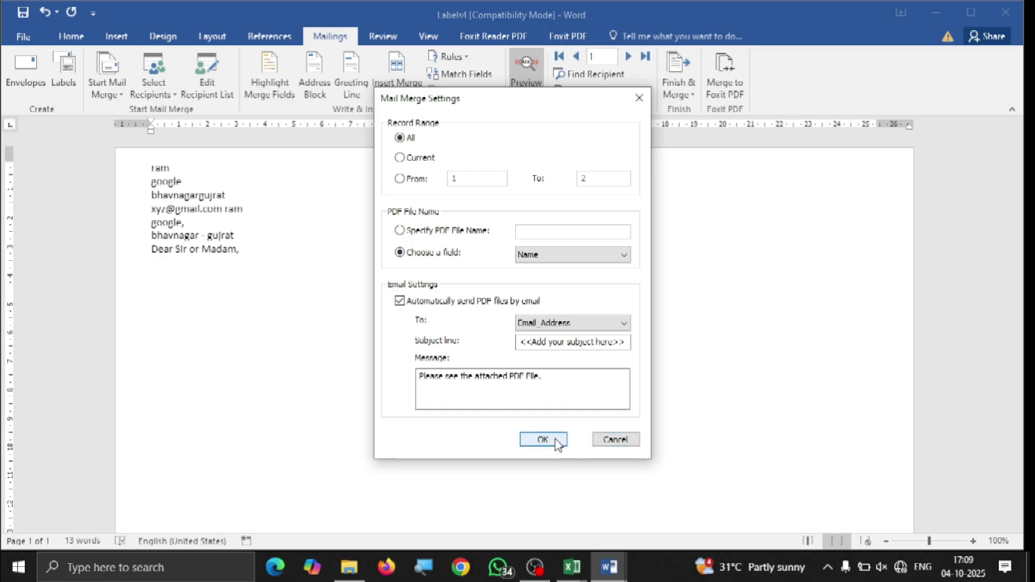
click(618, 439)
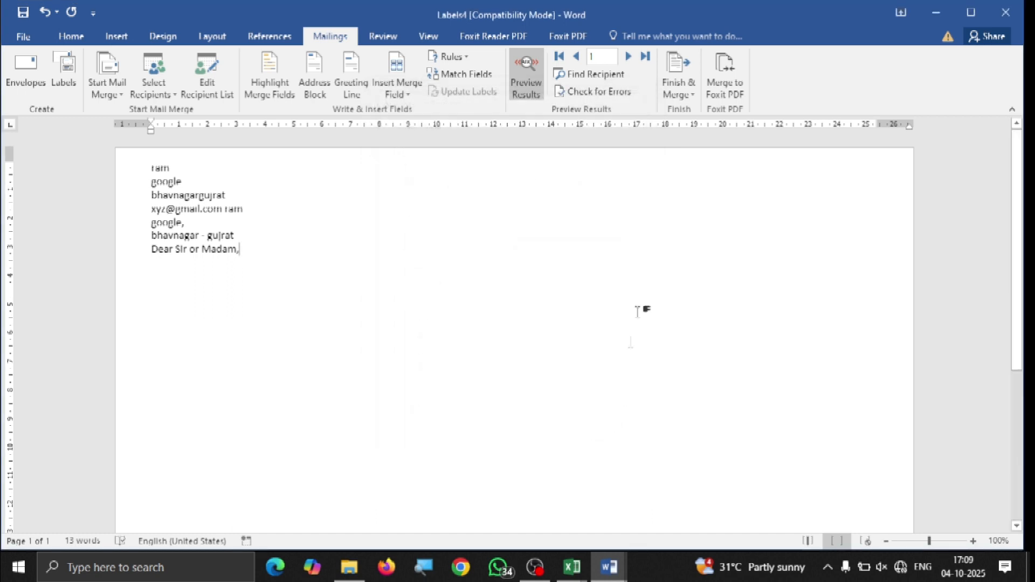